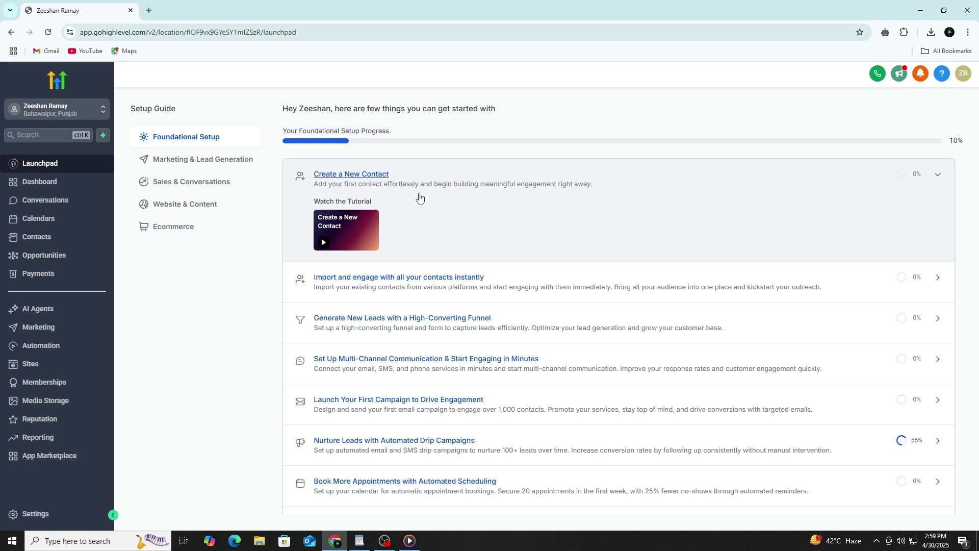
# Go to Automation, try creating a new workflow, then return to the workflow list
pyautogui.click(70, 347)
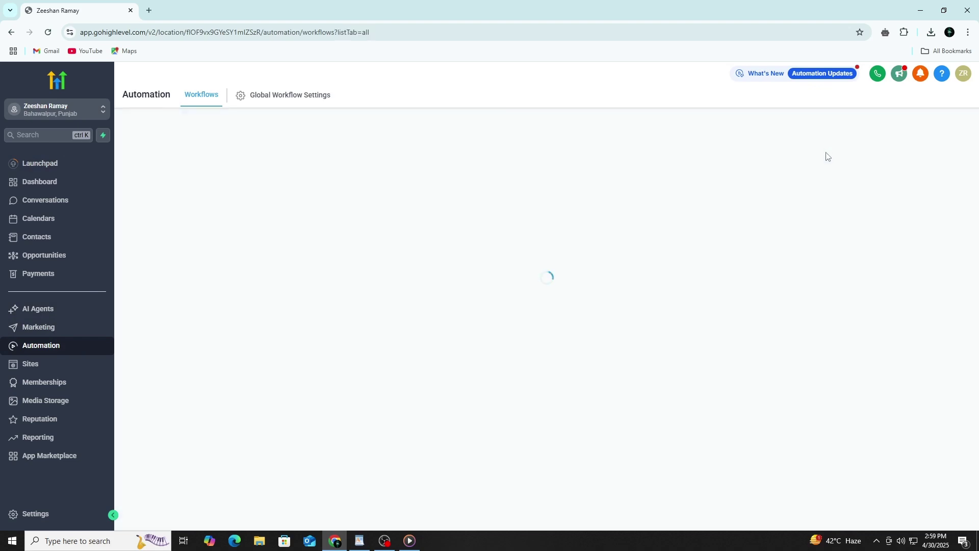
pyautogui.click(814, 137)
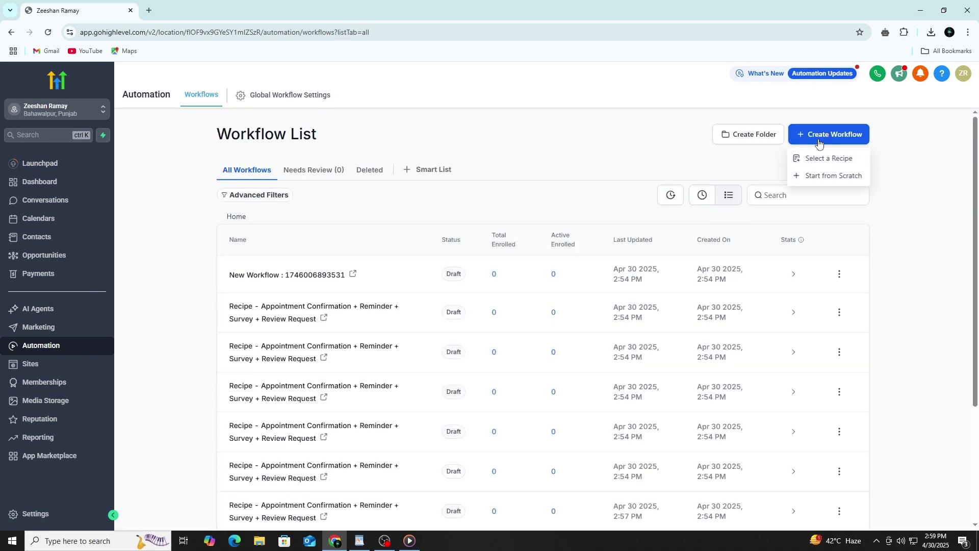
pyautogui.click(820, 157)
pyautogui.click(11, 32)
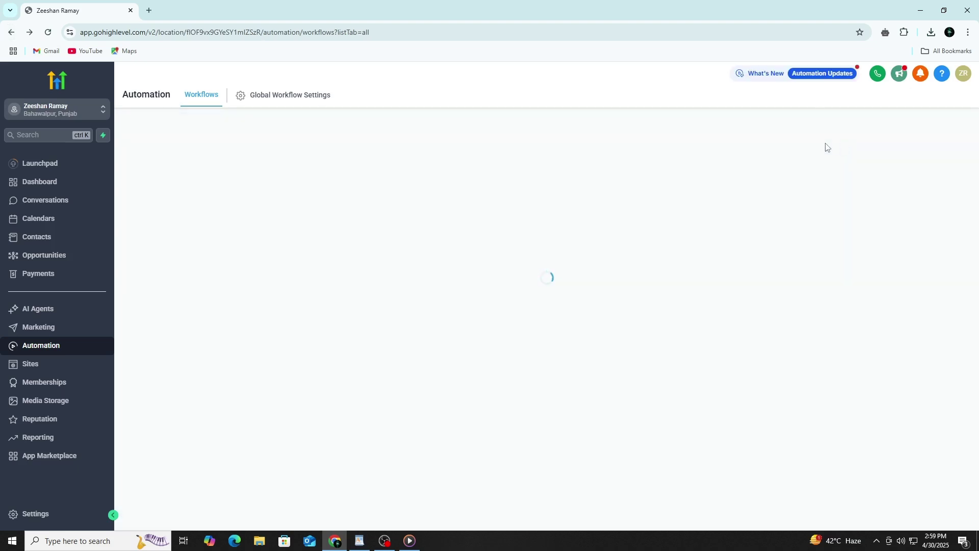
# Create the workflow from the 'Stores - Recover abandoned carts with 2 emails' recipe
pyautogui.click(822, 137)
pyautogui.click(822, 159)
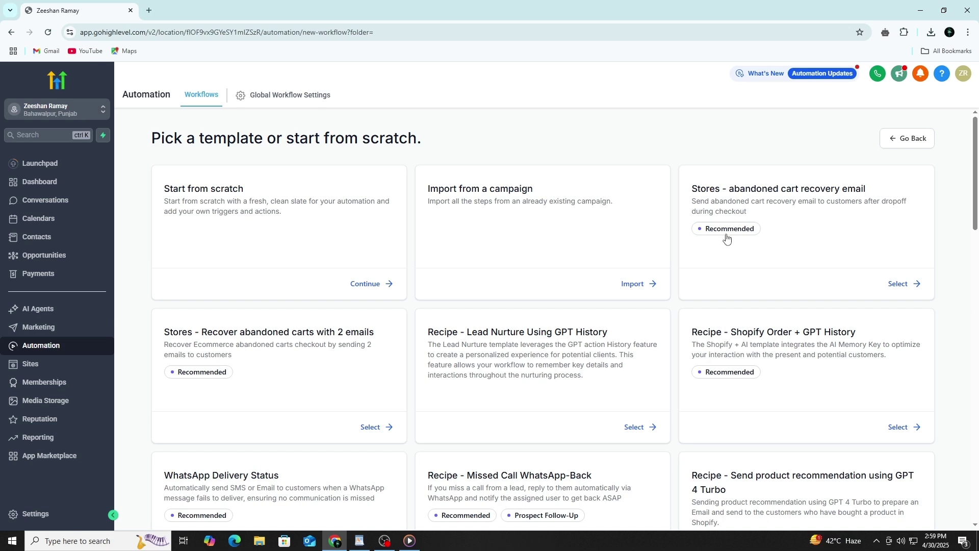
pyautogui.scroll(-2, 727, 239)
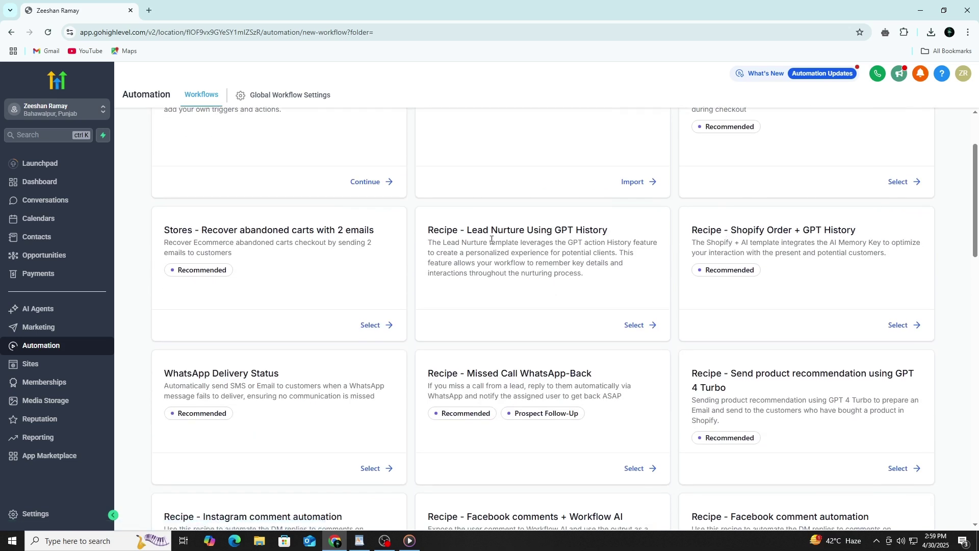
pyautogui.moveTo(623, 230)
pyautogui.mouseDown()
pyautogui.moveTo(429, 230)
pyautogui.moveTo(627, 240)
pyautogui.mouseUp()
pyautogui.scroll(-2, 626, 240)
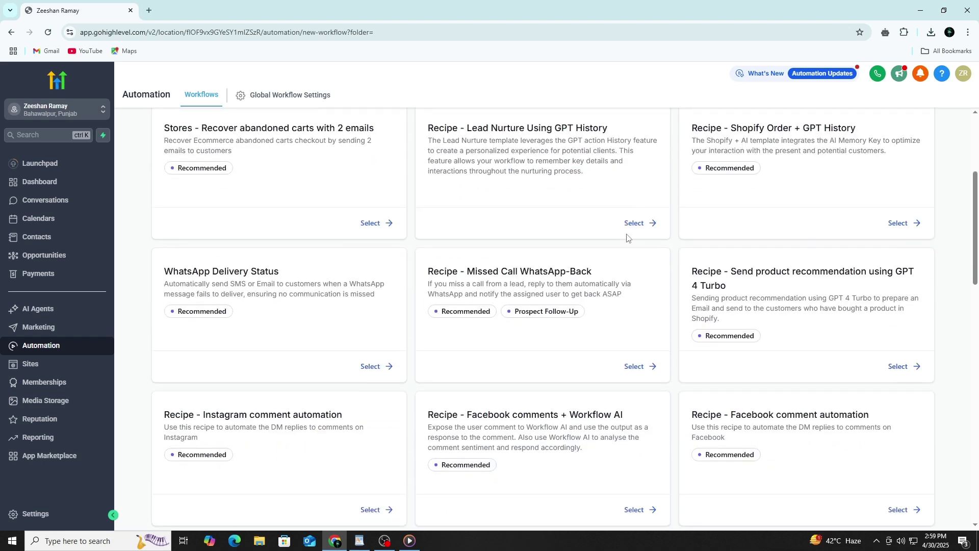
pyautogui.scroll(-2, 627, 237)
pyautogui.scroll(4, 627, 236)
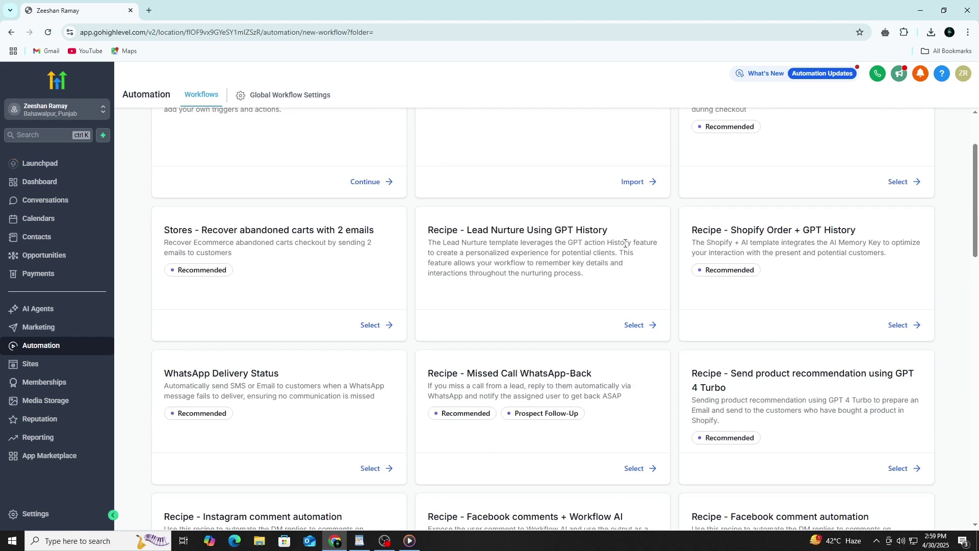
pyautogui.click(361, 327)
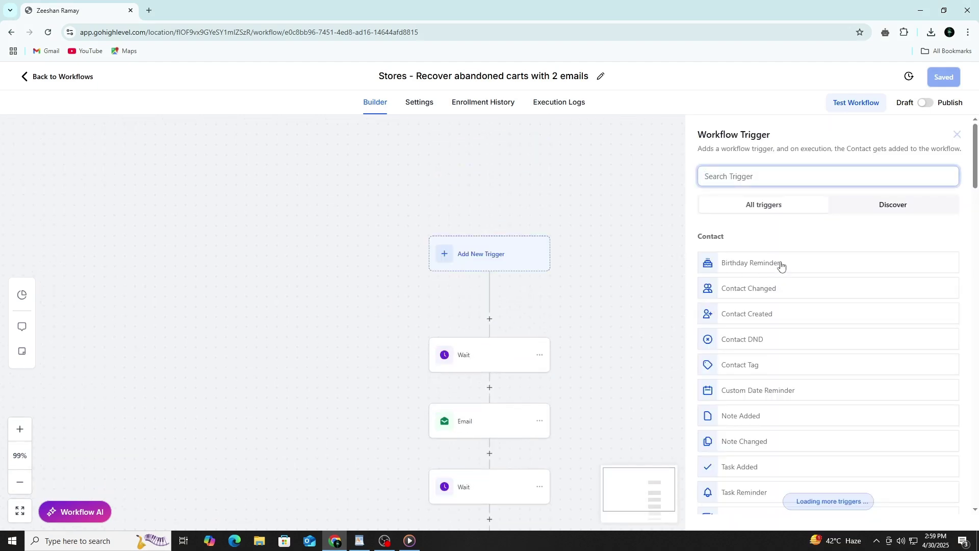
# Search 'form' and set Order Form Submission as the workflow trigger
pyautogui.write('form')
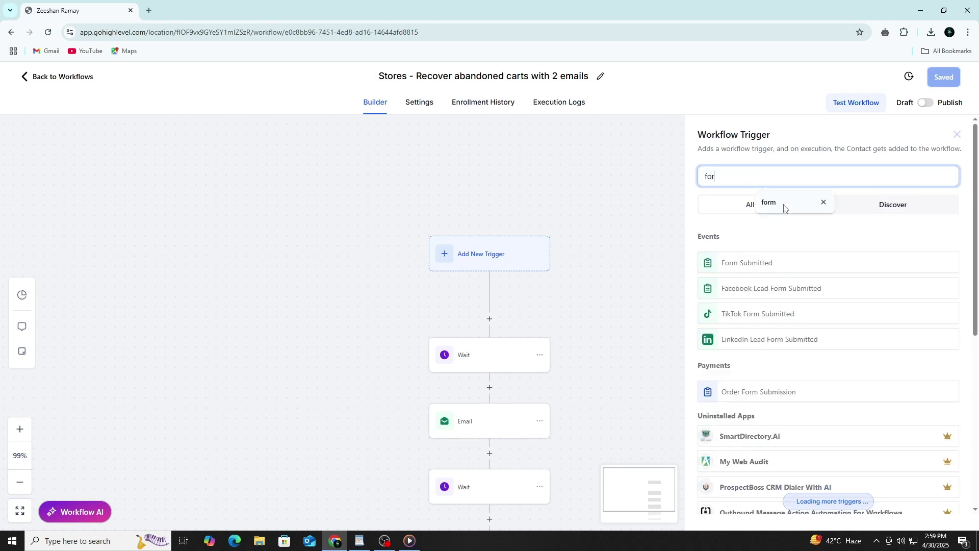
pyautogui.click(768, 392)
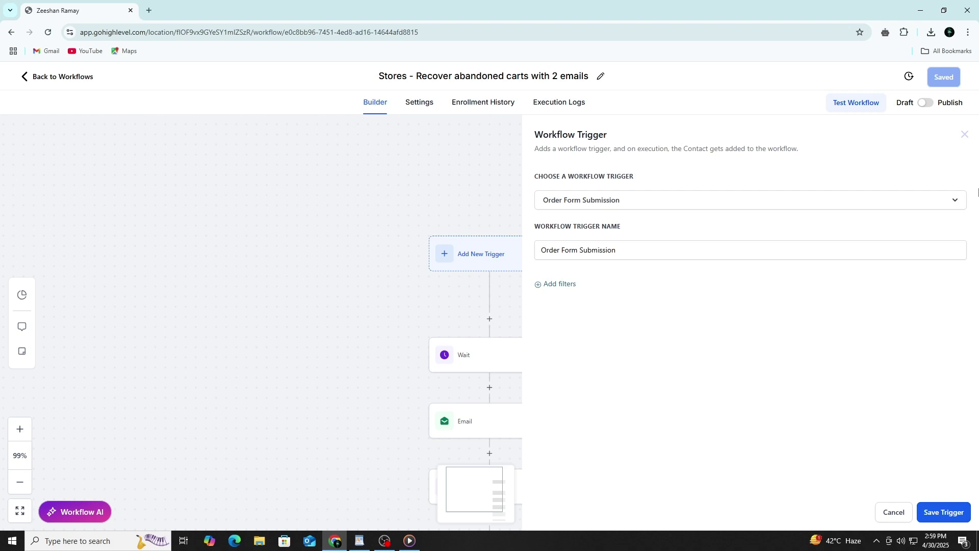
pyautogui.click(956, 199)
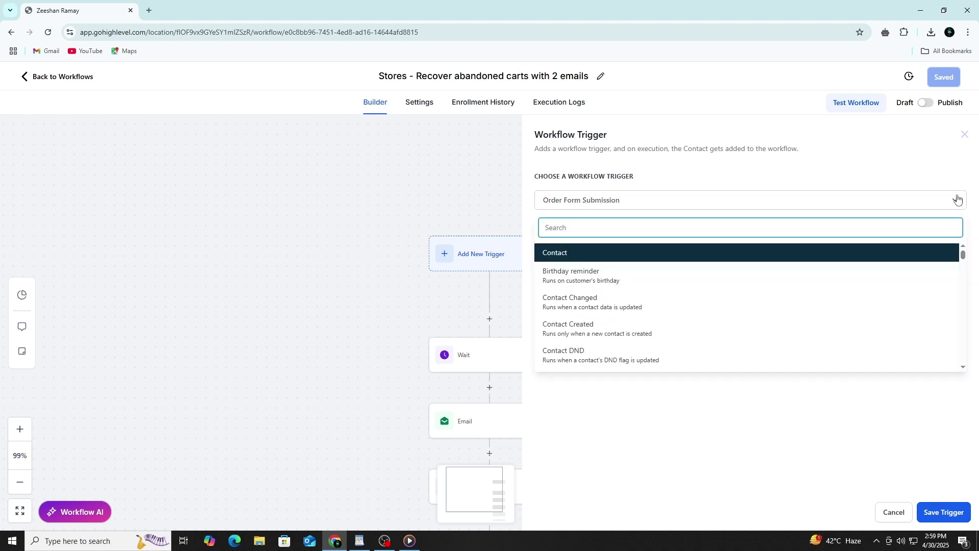
pyautogui.click(958, 199)
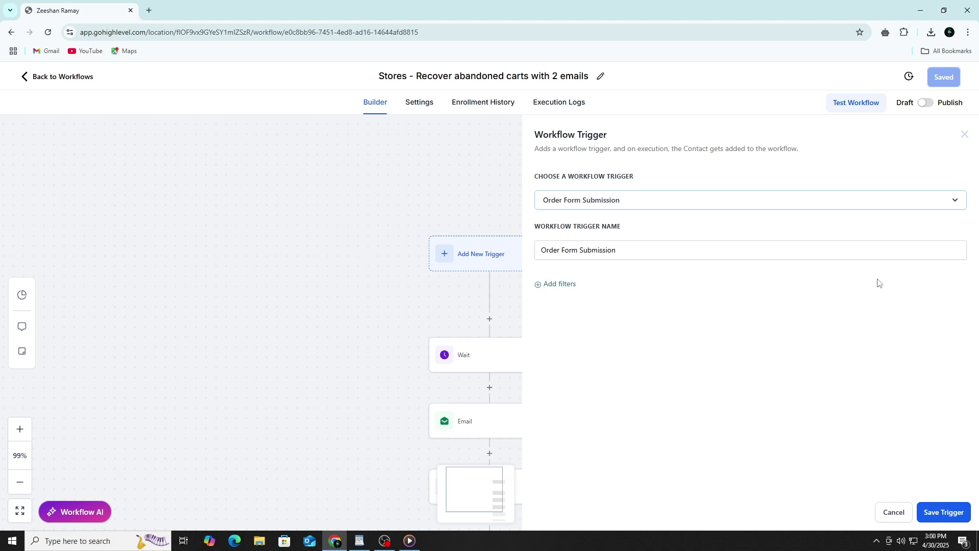
# Add a trigger filter so Submission type equals Sale
pyautogui.click(554, 284)
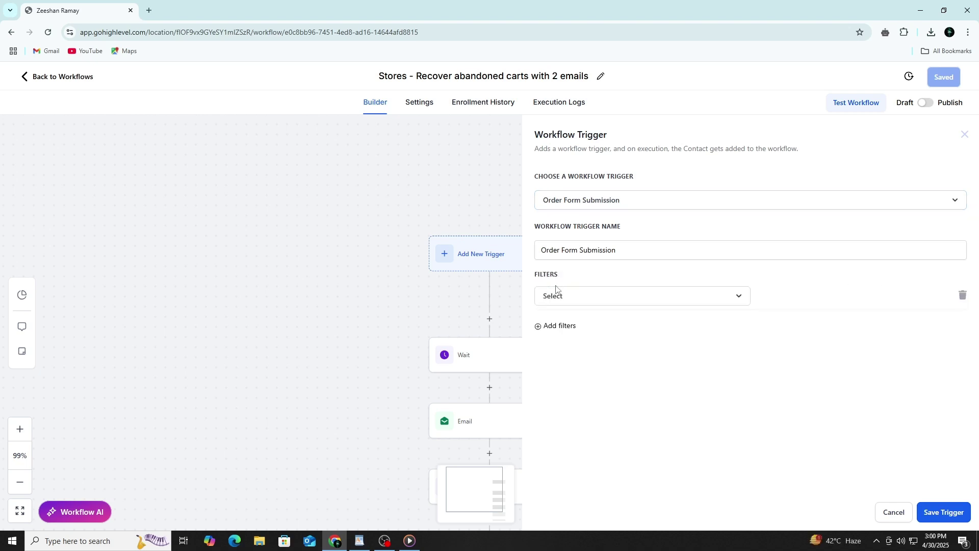
pyautogui.click(690, 295)
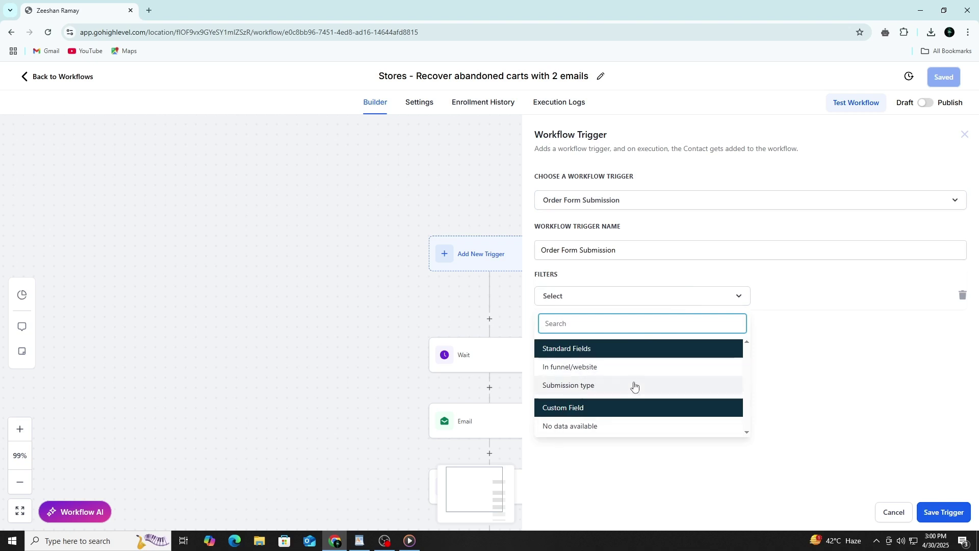
pyautogui.click(735, 302)
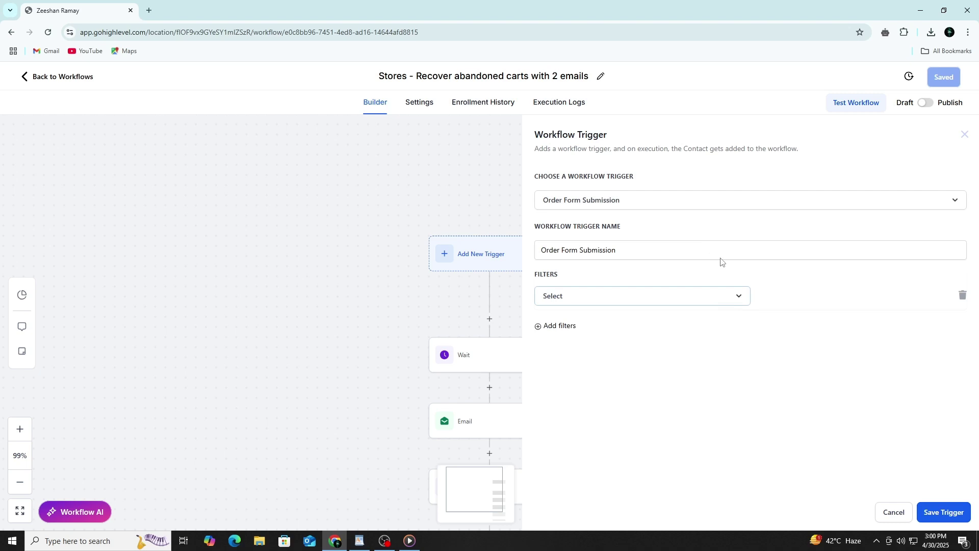
pyautogui.click(650, 297)
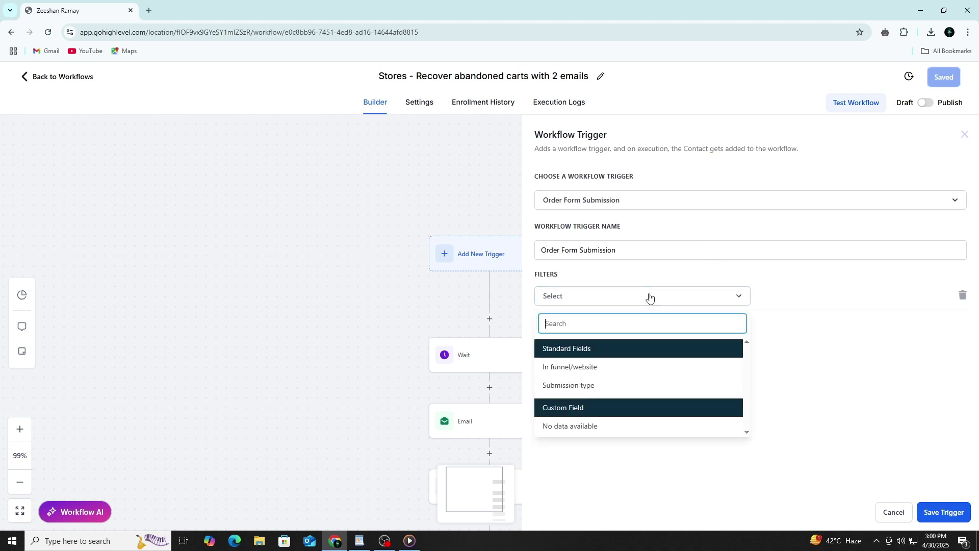
pyautogui.click(585, 385)
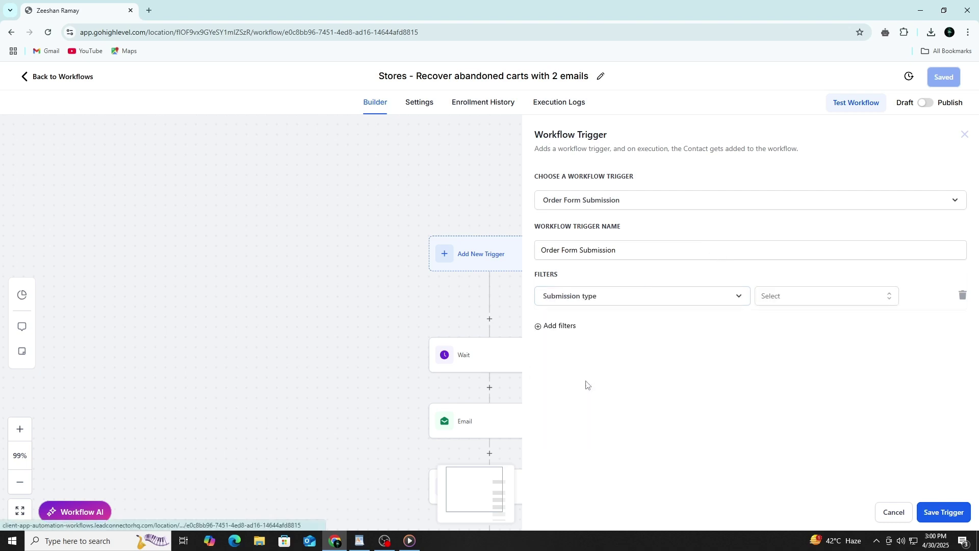
pyautogui.click(803, 301)
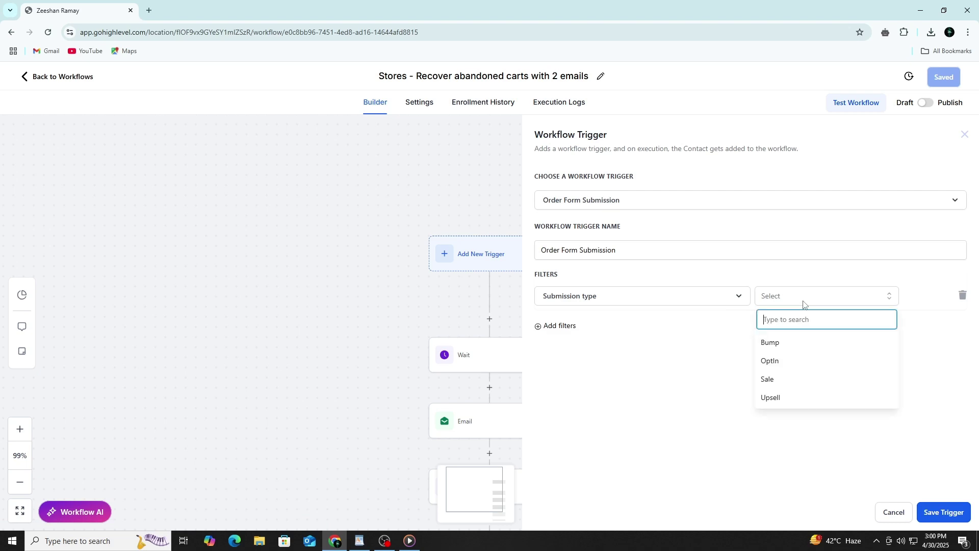
pyautogui.click(796, 380)
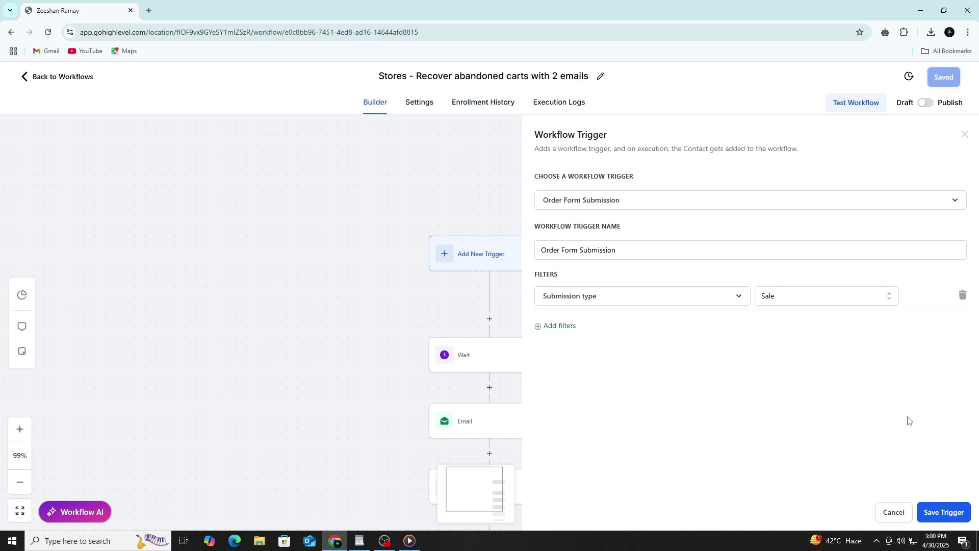
# Save the Order Form Submission trigger and browse the actions for the step after it
pyautogui.click(944, 512)
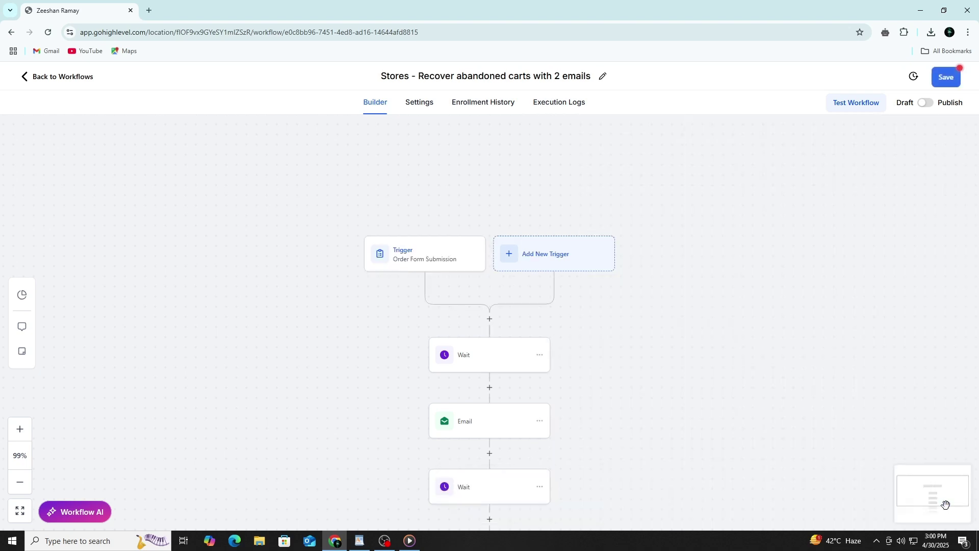
pyautogui.click(490, 320)
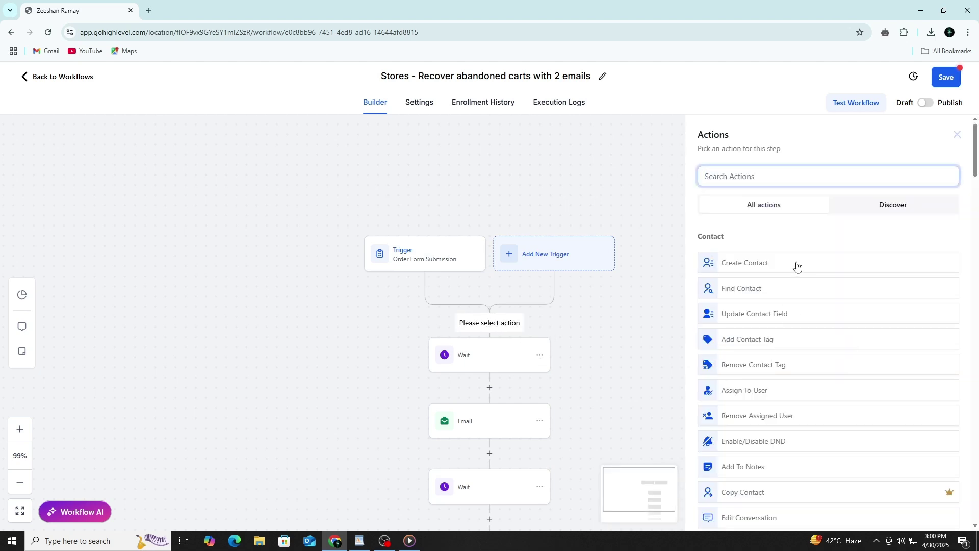
pyautogui.scroll(-20, 797, 265)
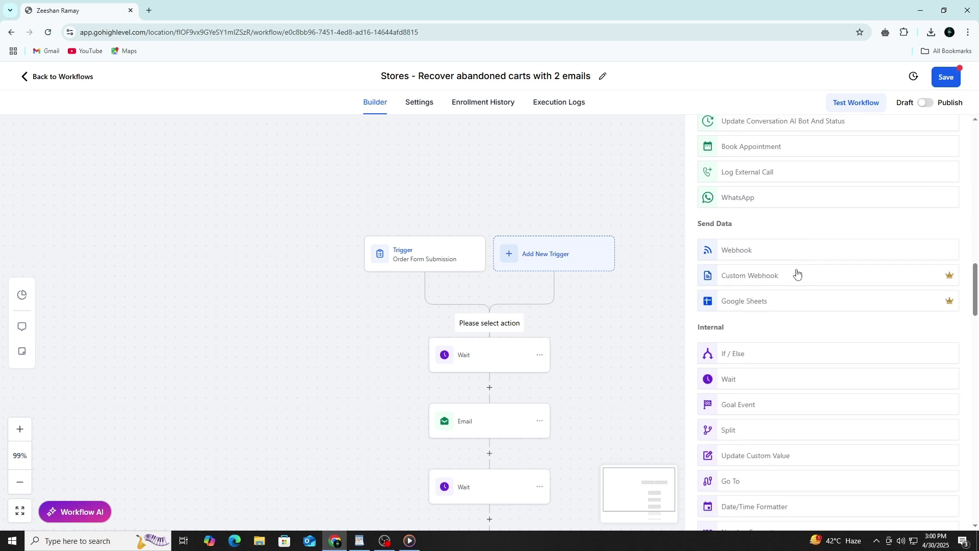
pyautogui.scroll(-15, 797, 274)
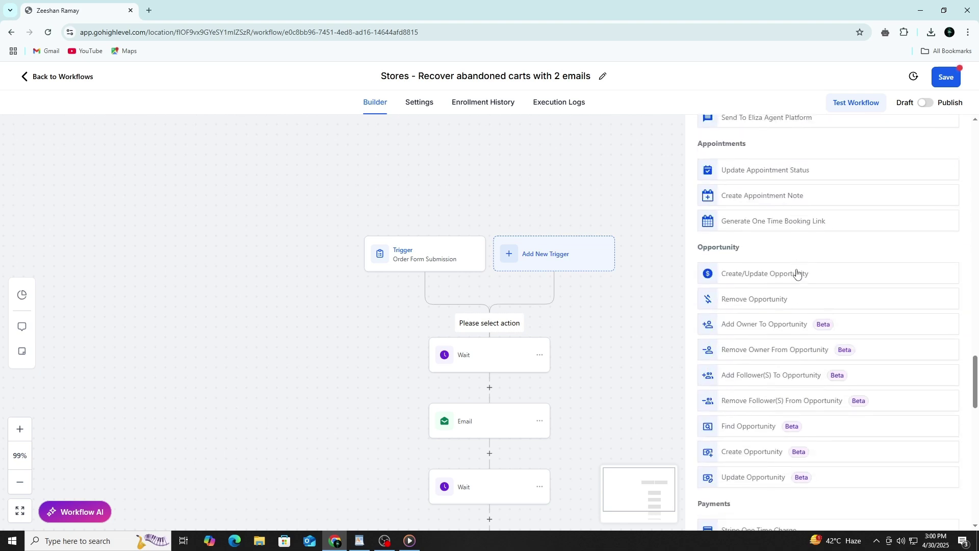
pyautogui.scroll(-15, 797, 274)
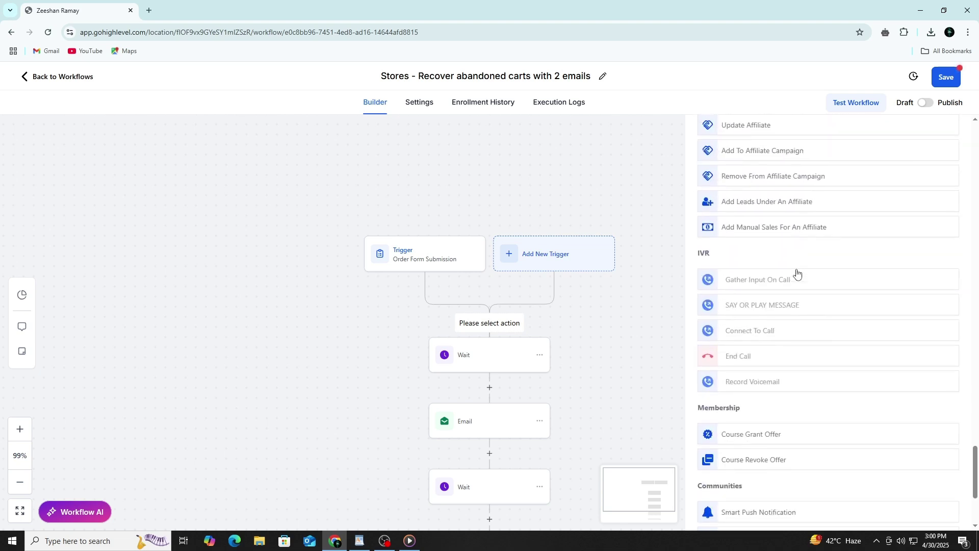
pyautogui.scroll(-4, 797, 274)
pyautogui.scroll(15, 797, 274)
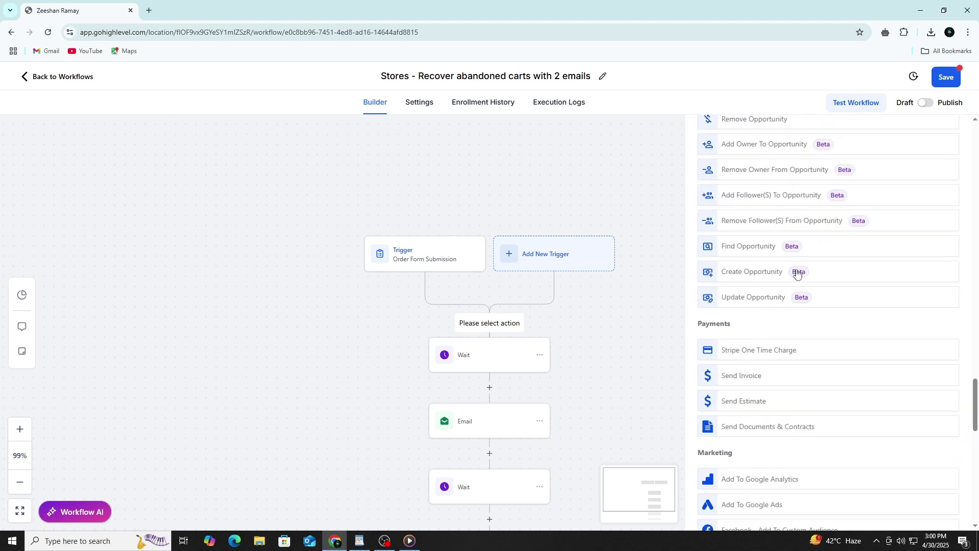
pyautogui.scroll(15, 797, 274)
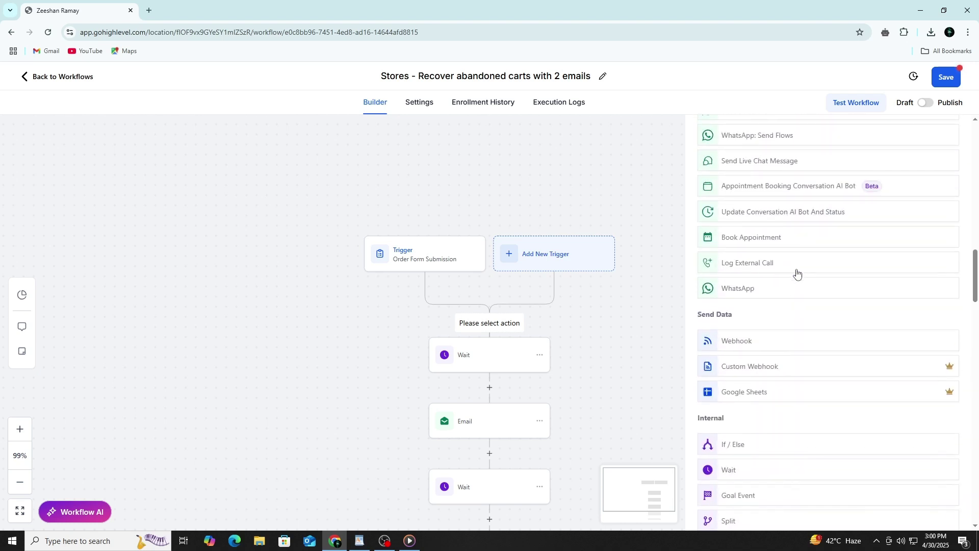
pyautogui.scroll(8, 797, 274)
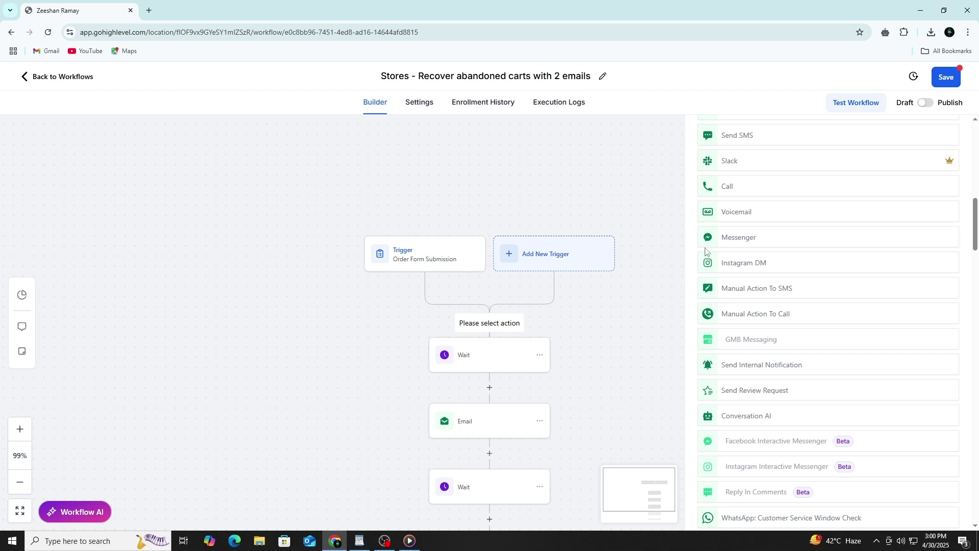
pyautogui.scroll(4, 714, 255)
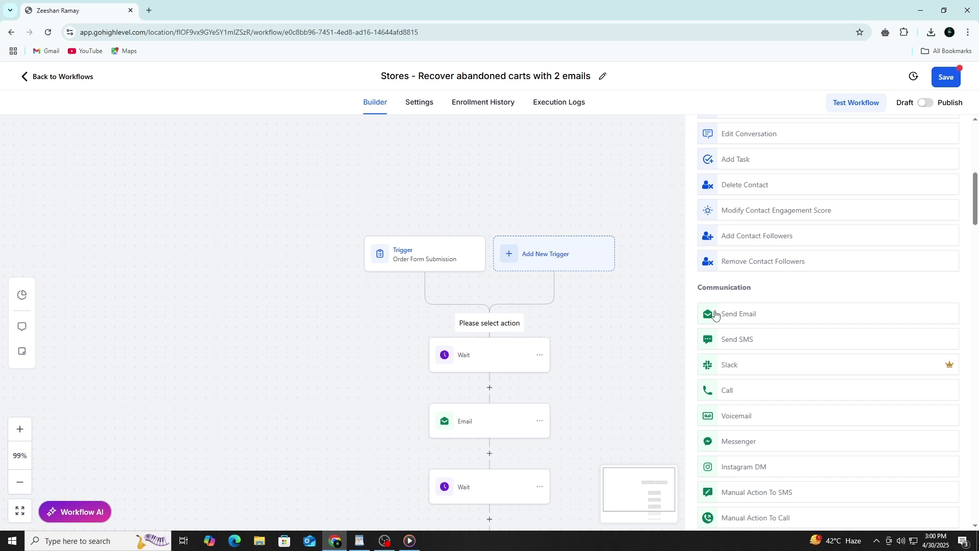
pyautogui.scroll(-2, 918, 350)
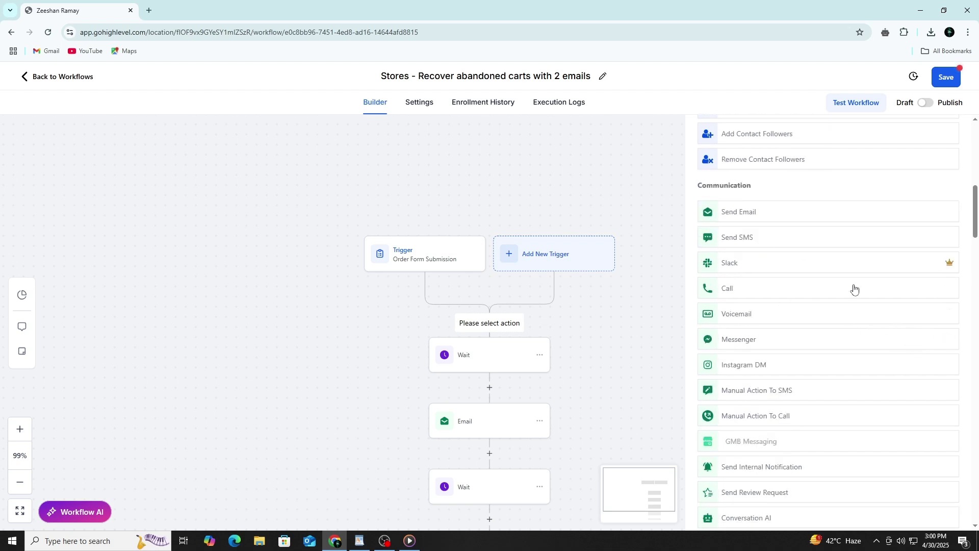
# Add a Send Email action with subject 'sdgfdsg' and review the available templates
pyautogui.click(803, 216)
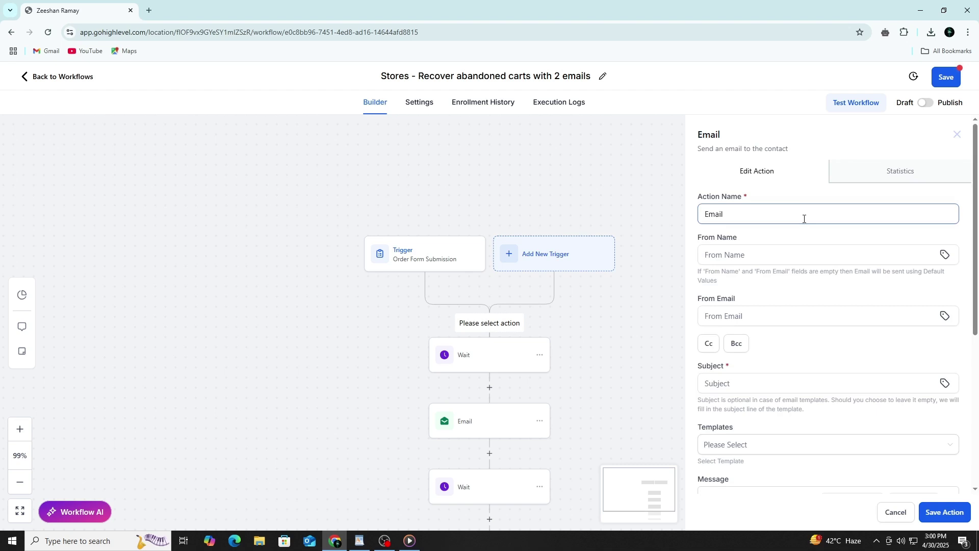
pyautogui.click(765, 383)
pyautogui.click(769, 411)
pyautogui.scroll(-4, 778, 402)
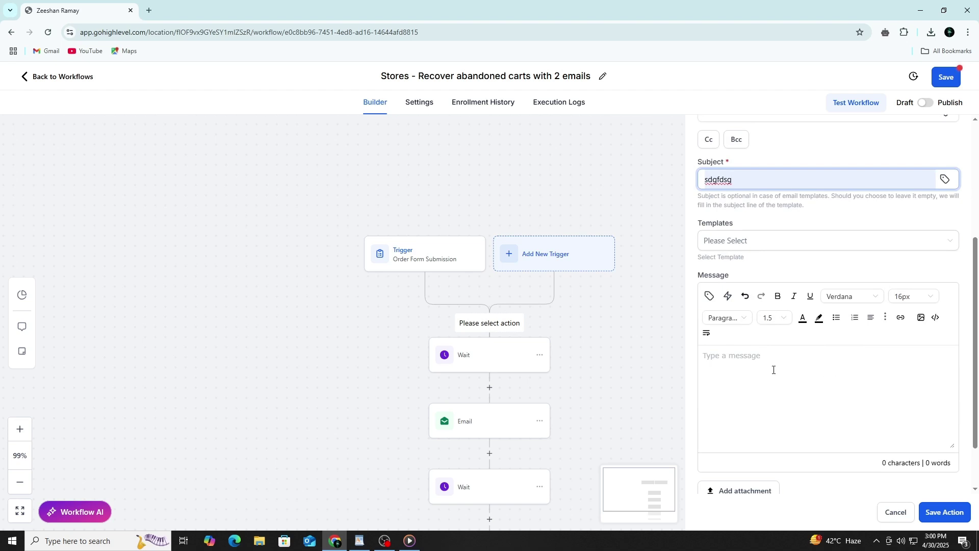
pyautogui.click(858, 242)
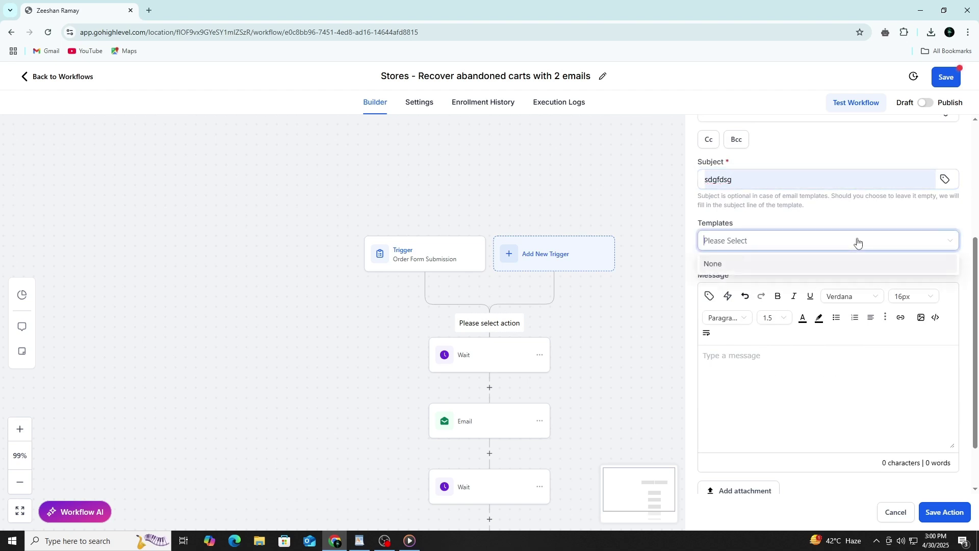
pyautogui.scroll(-1, 813, 380)
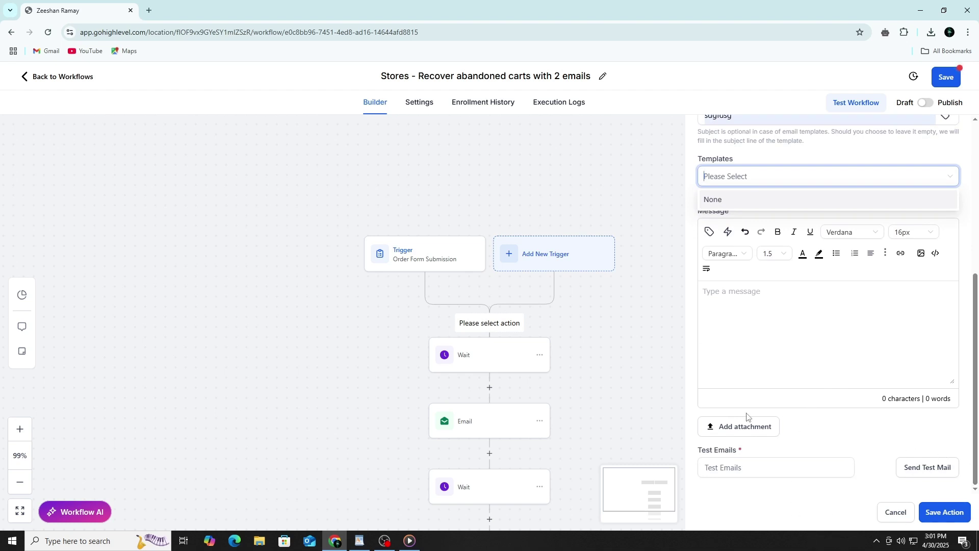
pyautogui.click(933, 512)
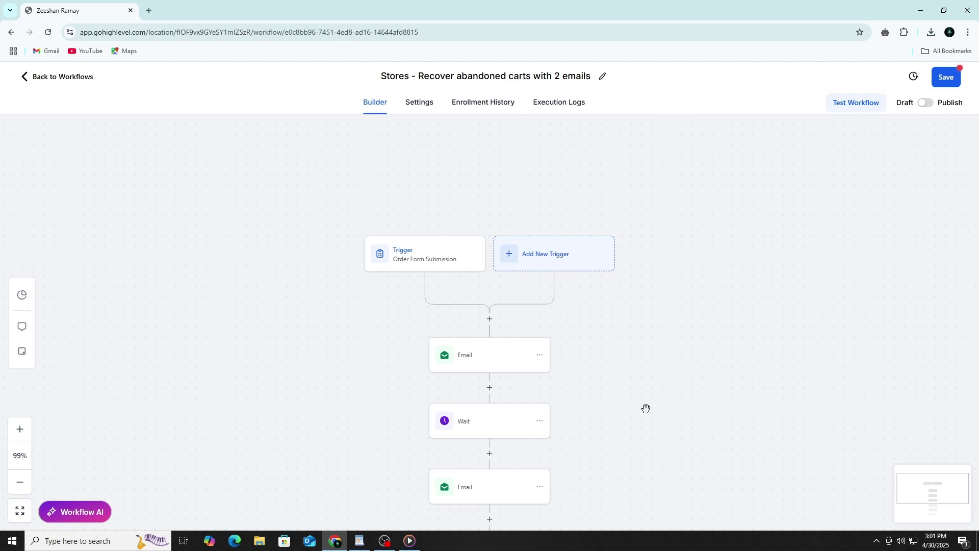
pyautogui.click(489, 318)
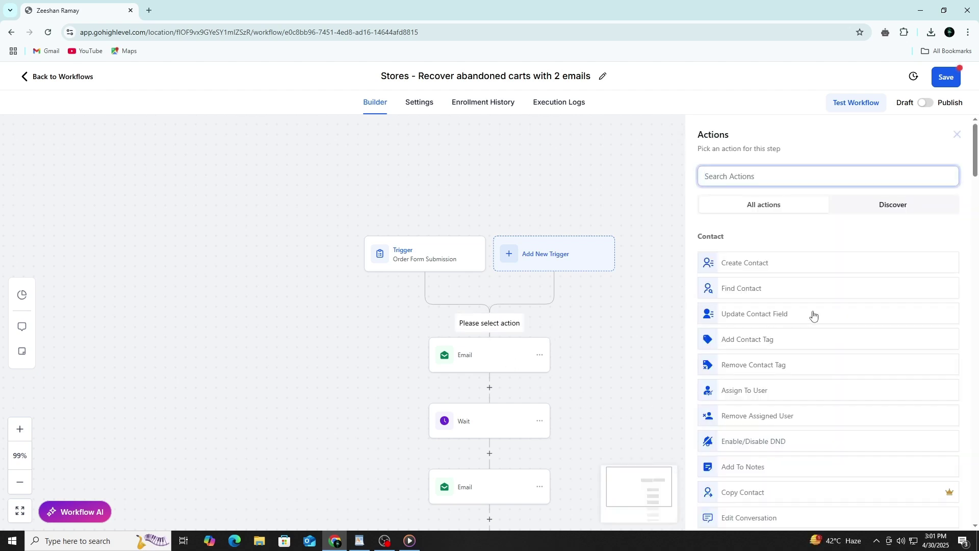
pyautogui.scroll(-10, 814, 315)
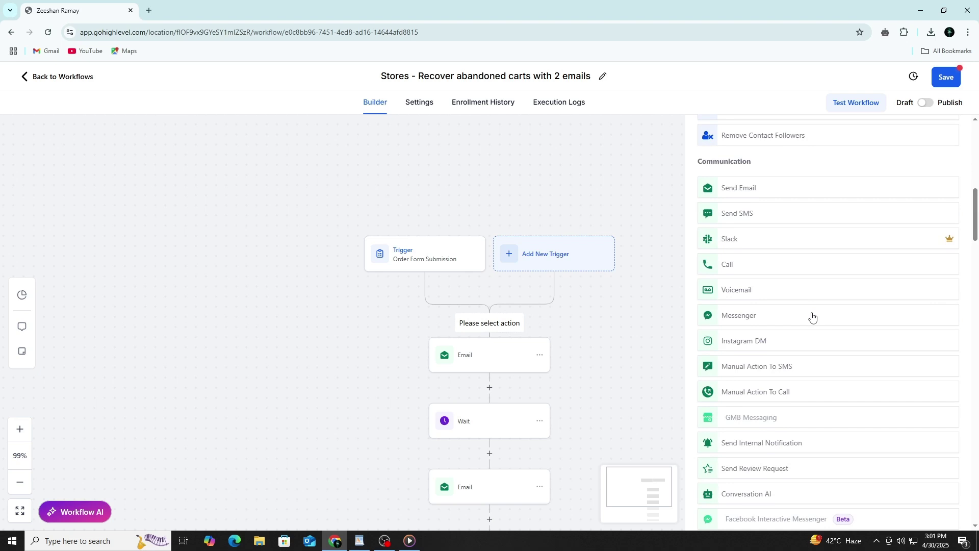
pyautogui.scroll(-2, 813, 316)
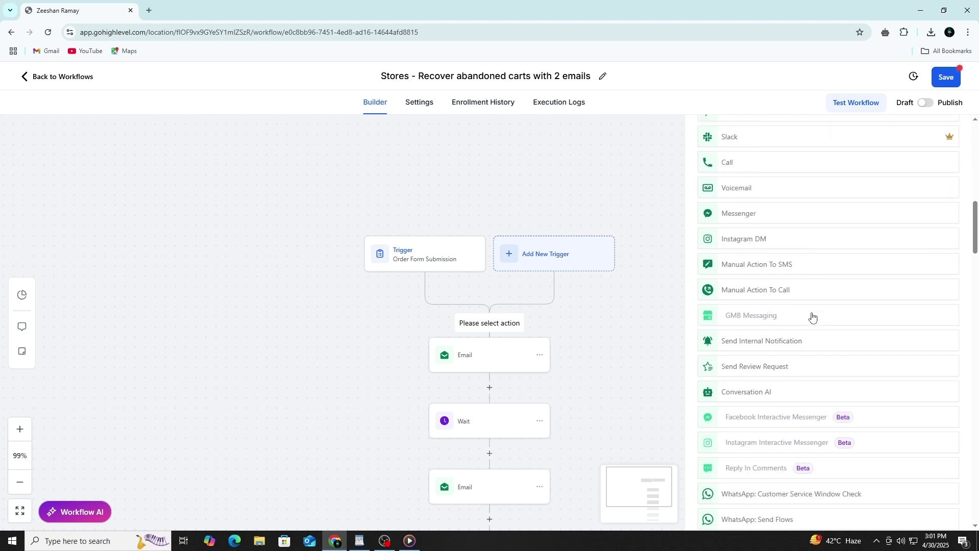
pyautogui.scroll(-10, 814, 317)
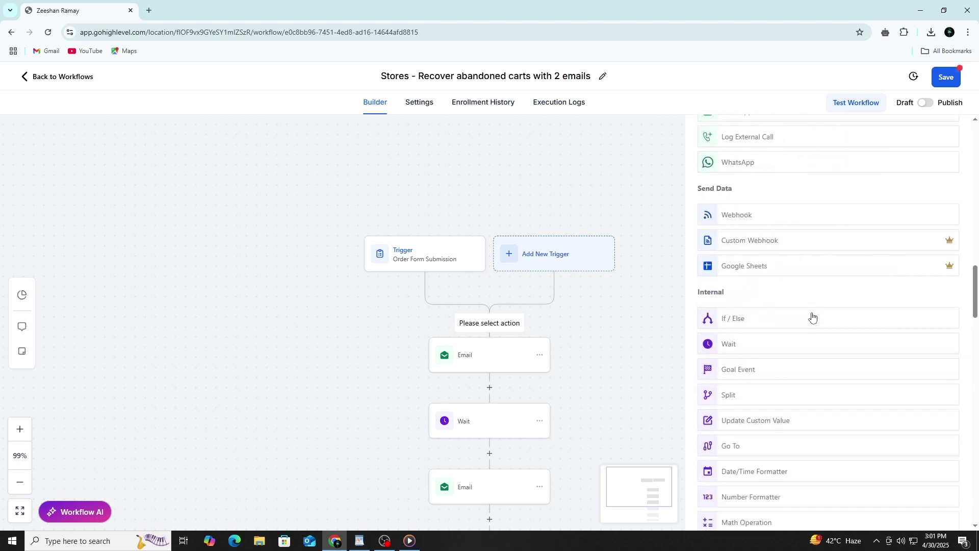
pyautogui.scroll(-2, 813, 317)
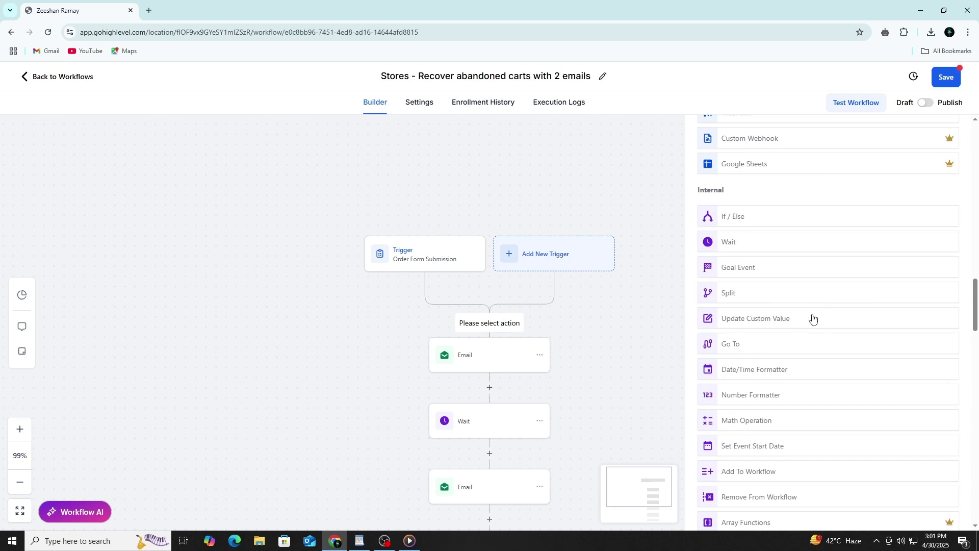
pyautogui.click(784, 372)
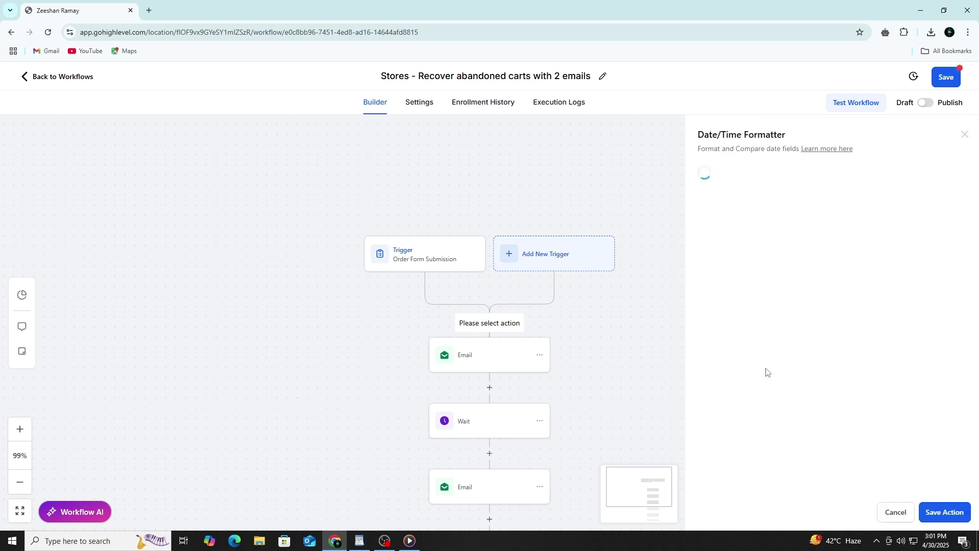
pyautogui.click(928, 238)
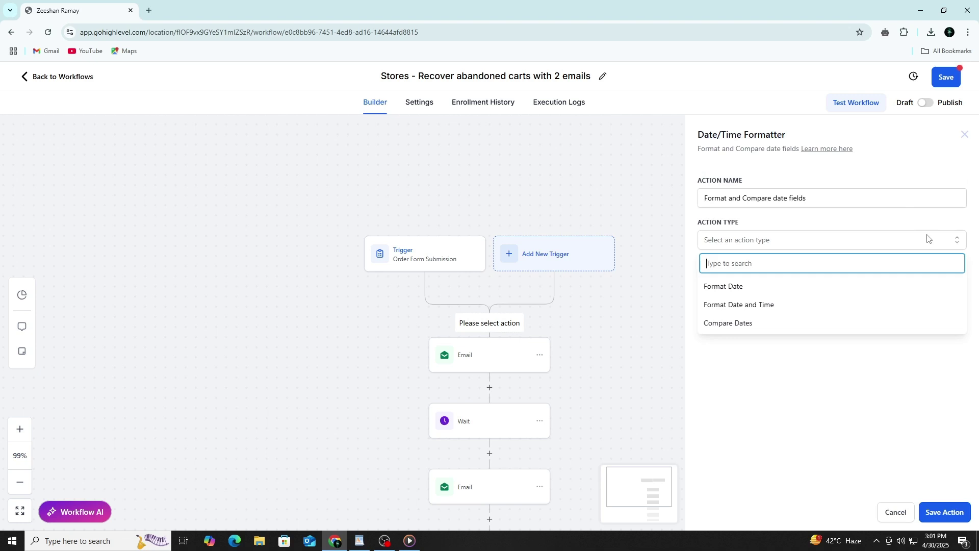
pyautogui.click(876, 304)
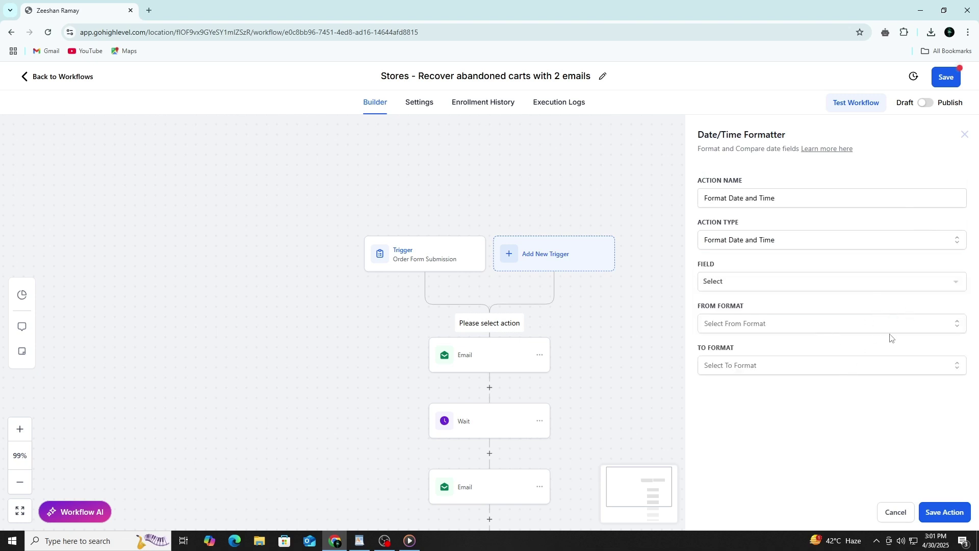
pyautogui.doubleClick(792, 198)
pyautogui.click(857, 288)
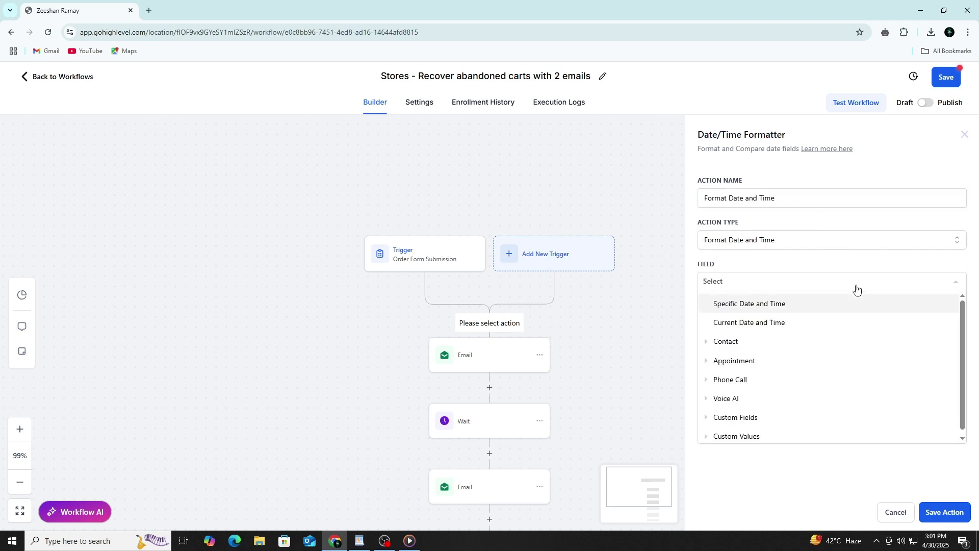
pyautogui.click(779, 494)
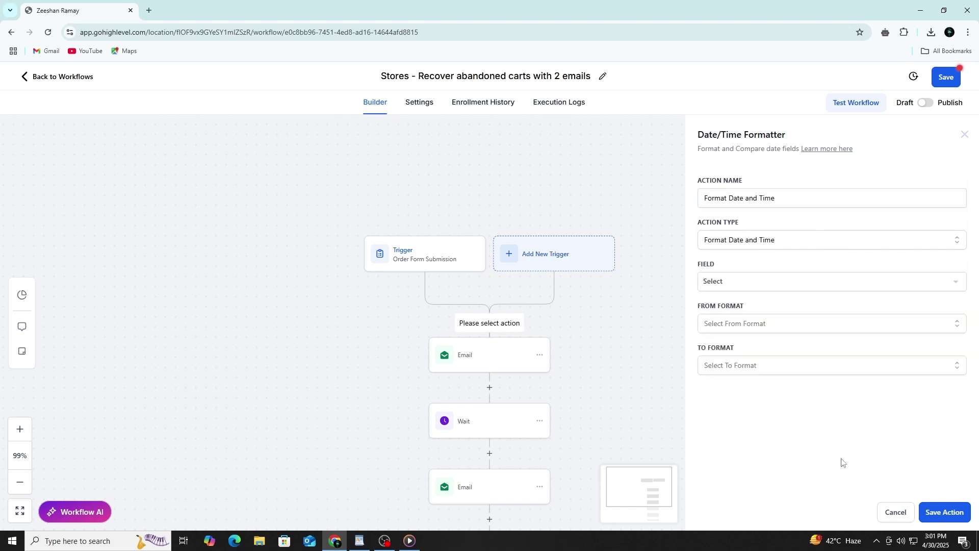
pyautogui.click(851, 327)
pyautogui.scroll(-5, 856, 411)
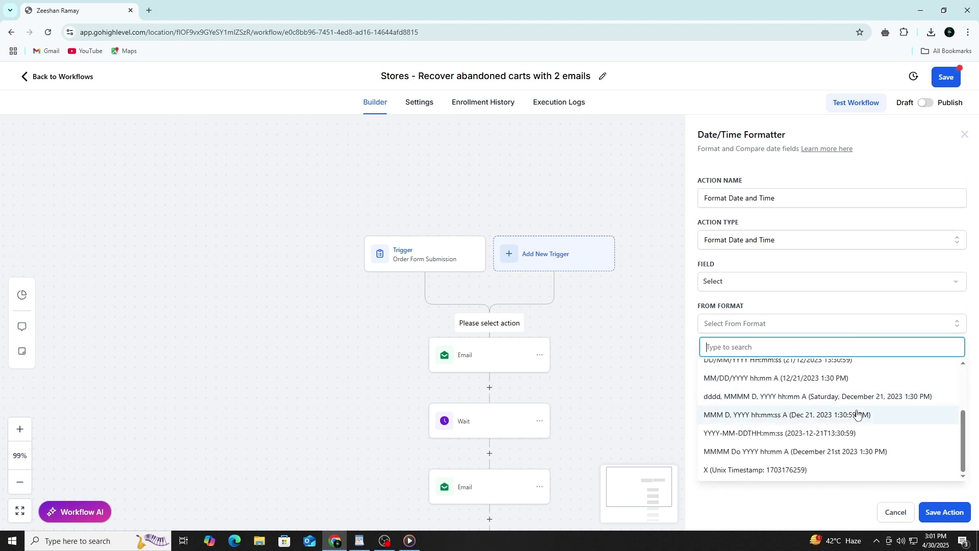
pyautogui.click(840, 498)
pyautogui.click(882, 369)
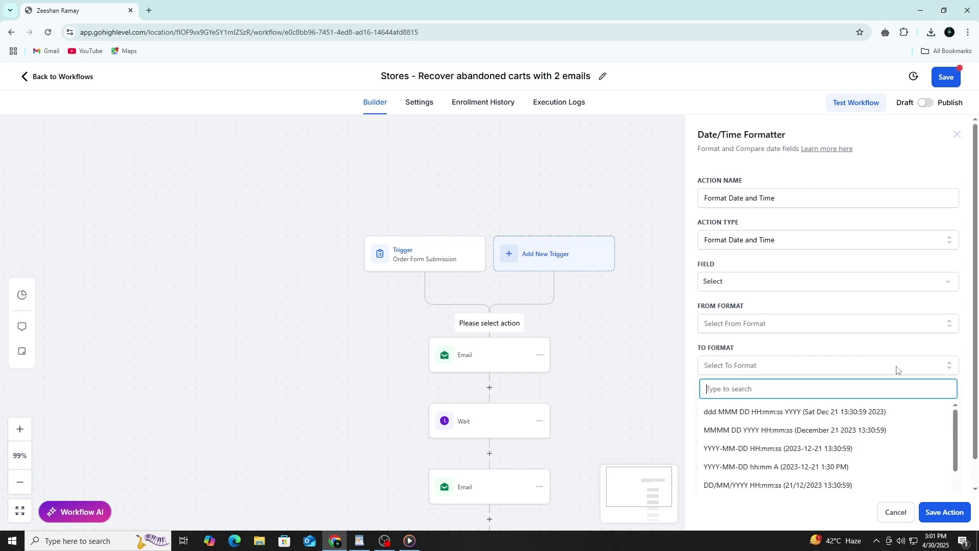
pyautogui.scroll(-2, 846, 461)
pyautogui.scroll(2, 846, 462)
pyautogui.click(851, 371)
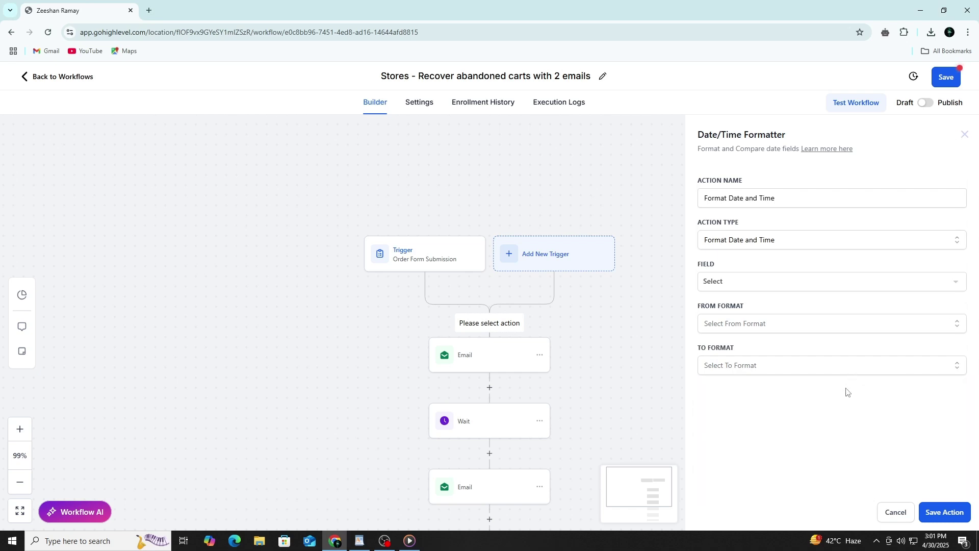
pyautogui.click(932, 507)
pyautogui.click(898, 512)
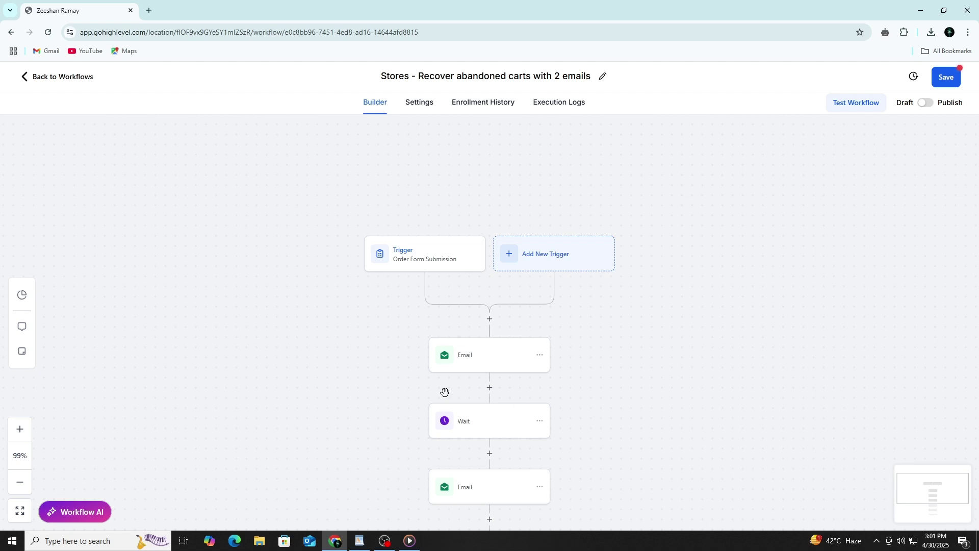
# Insert an If/Else step between Email and Wait using the 'Contact Active in another workflow' recipe
pyautogui.click(490, 387)
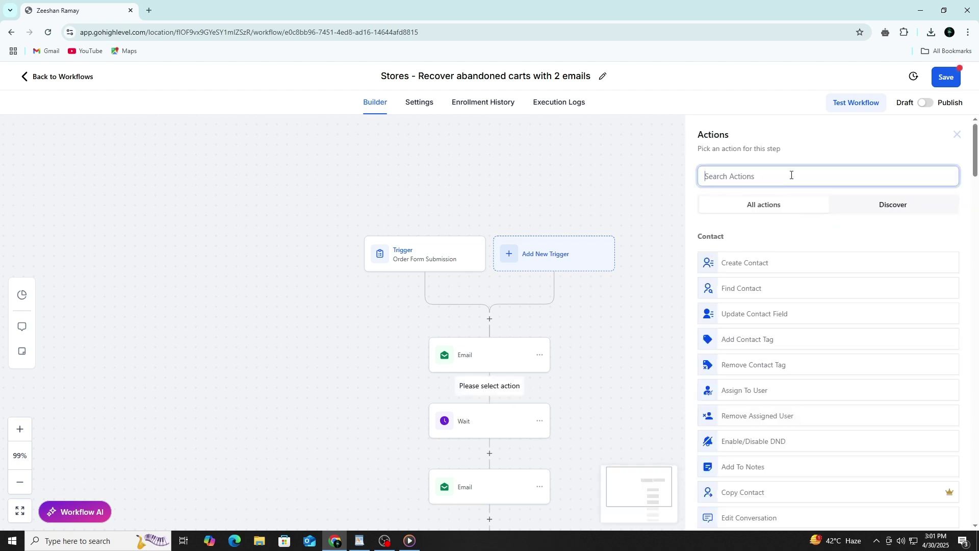
pyautogui.write('if')
pyautogui.click(780, 256)
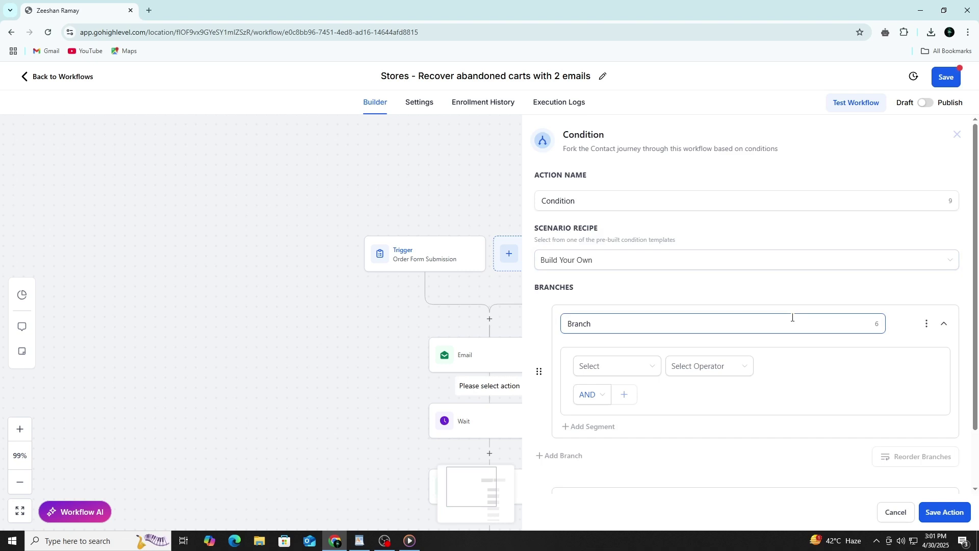
pyautogui.click(913, 203)
pyautogui.click(936, 259)
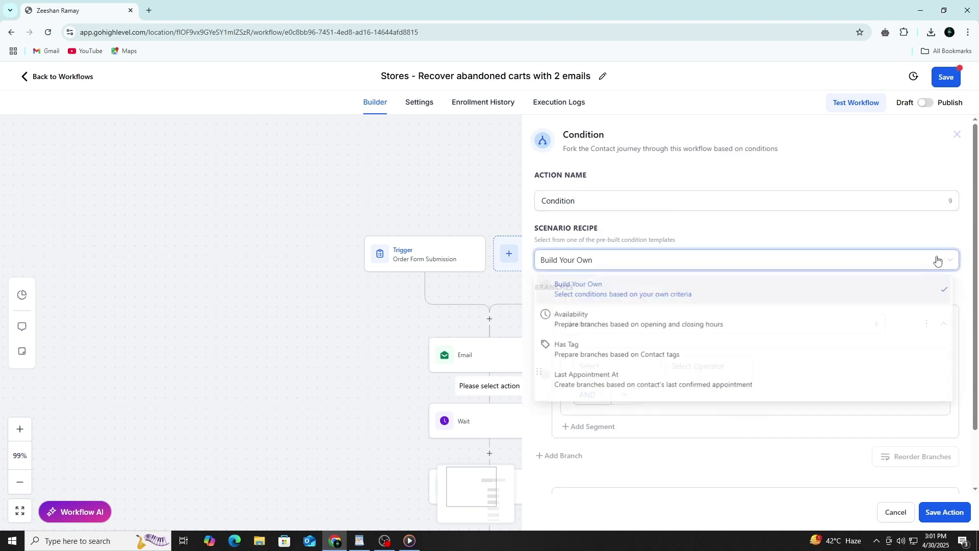
pyautogui.scroll(-2, 835, 374)
pyautogui.scroll(-2, 590, 324)
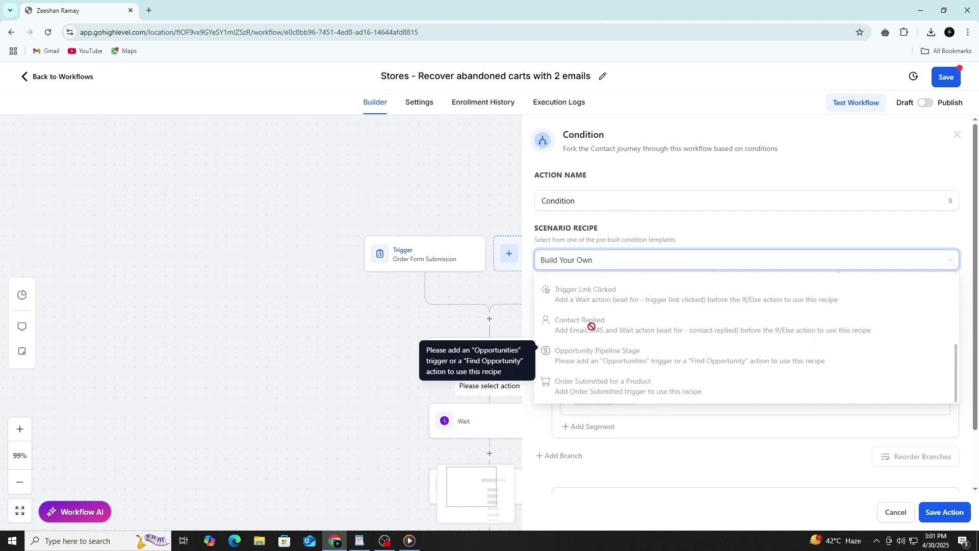
pyautogui.scroll(3, 612, 343)
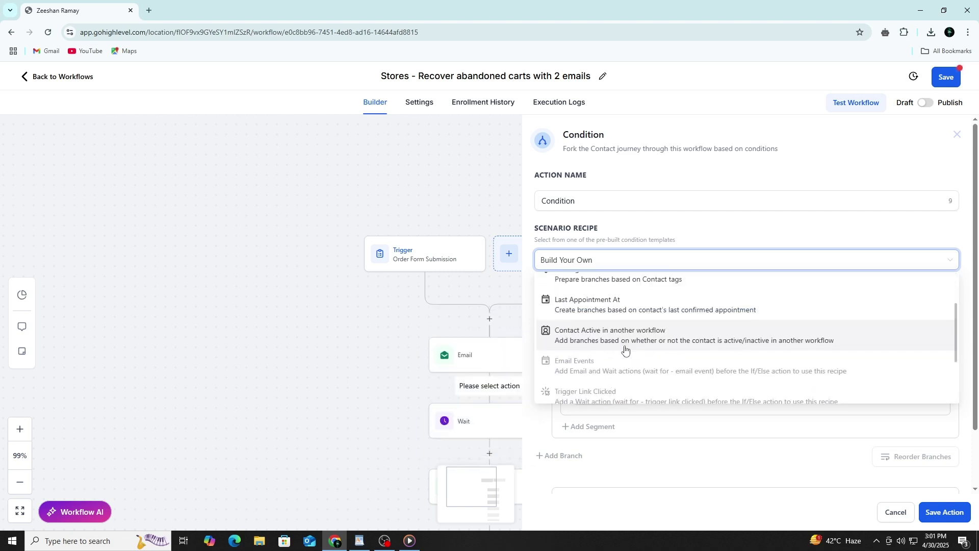
pyautogui.click(630, 345)
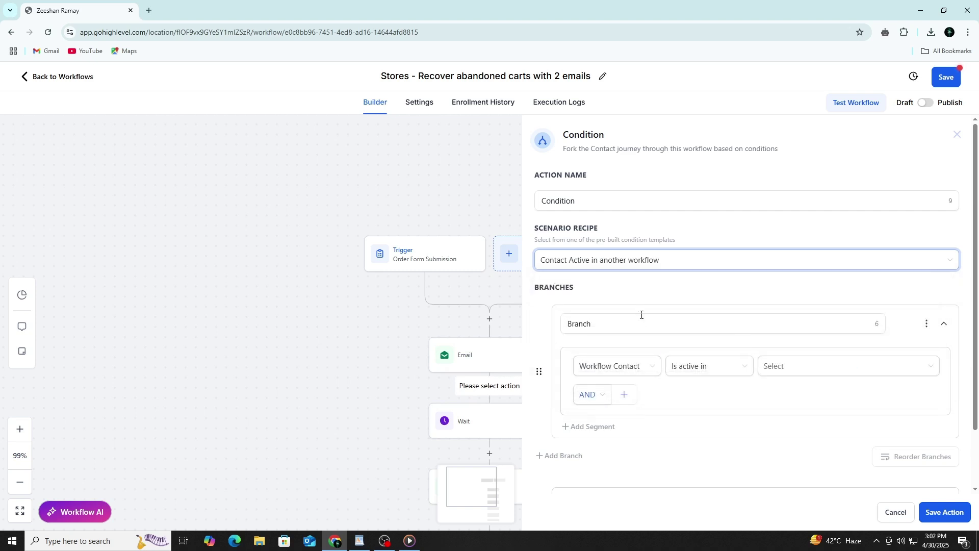
# Keep Workflow Contact as the condition field and join the segments with AND
pyautogui.scroll(-2, 846, 400)
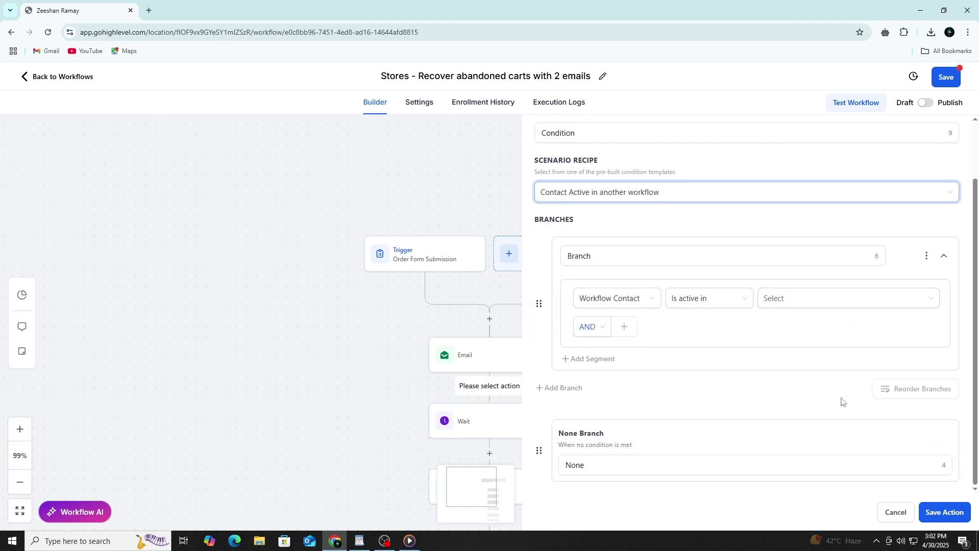
pyautogui.click(877, 470)
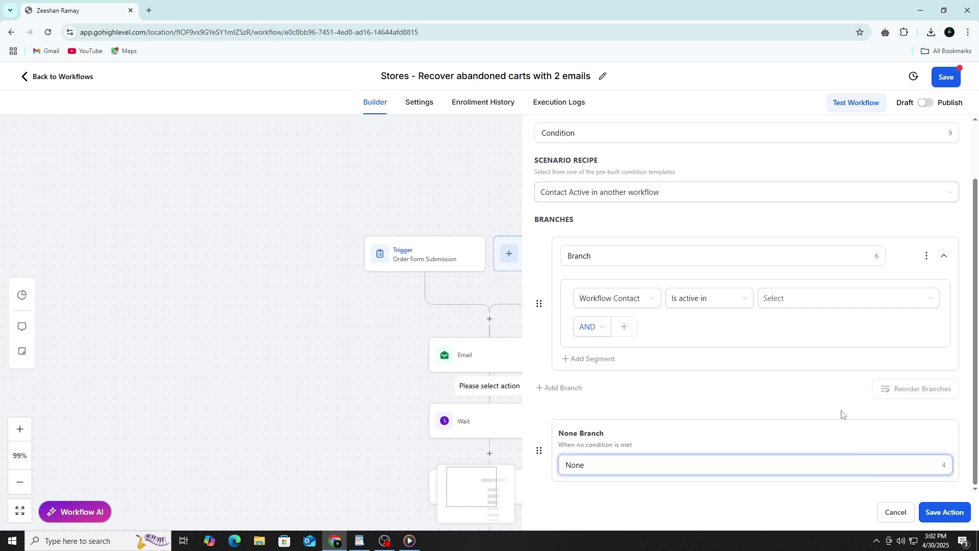
pyautogui.click(735, 300)
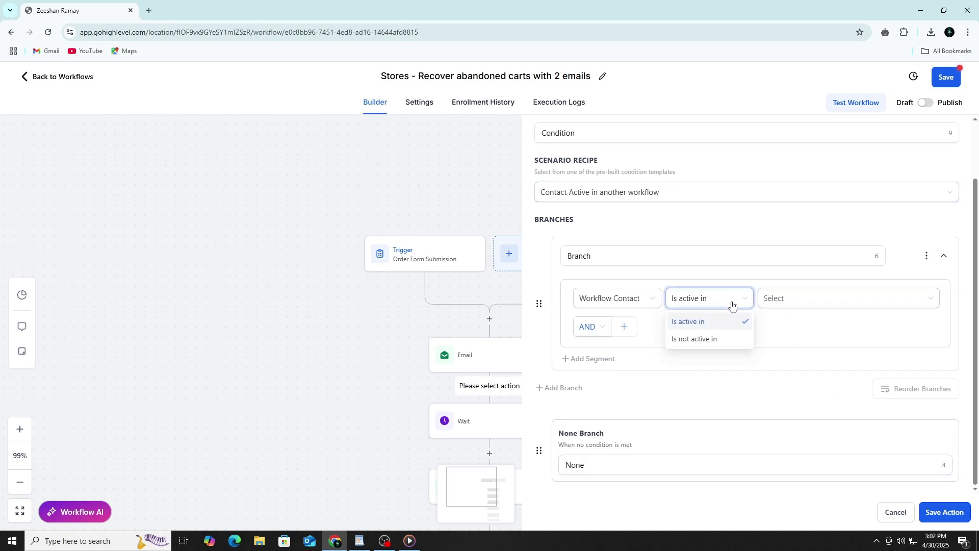
pyautogui.click(637, 297)
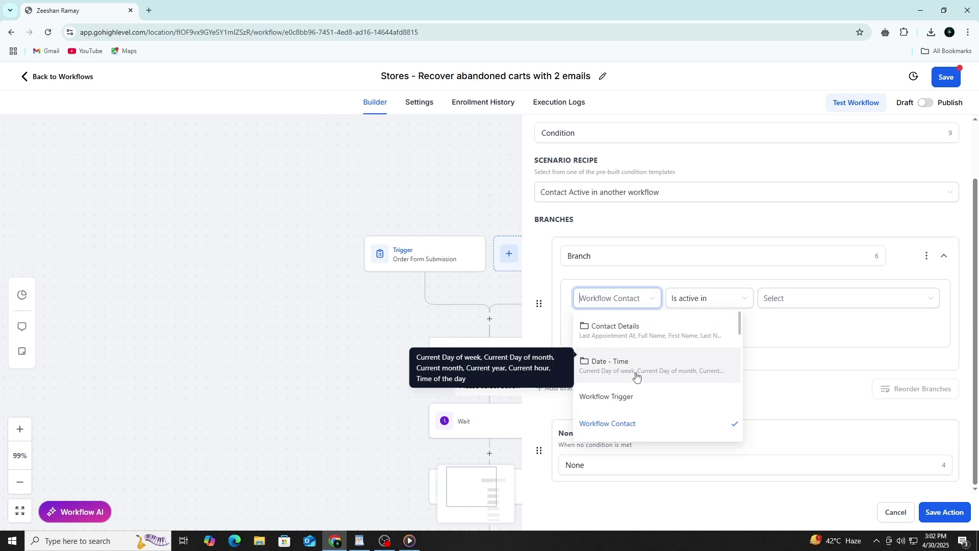
pyautogui.click(631, 427)
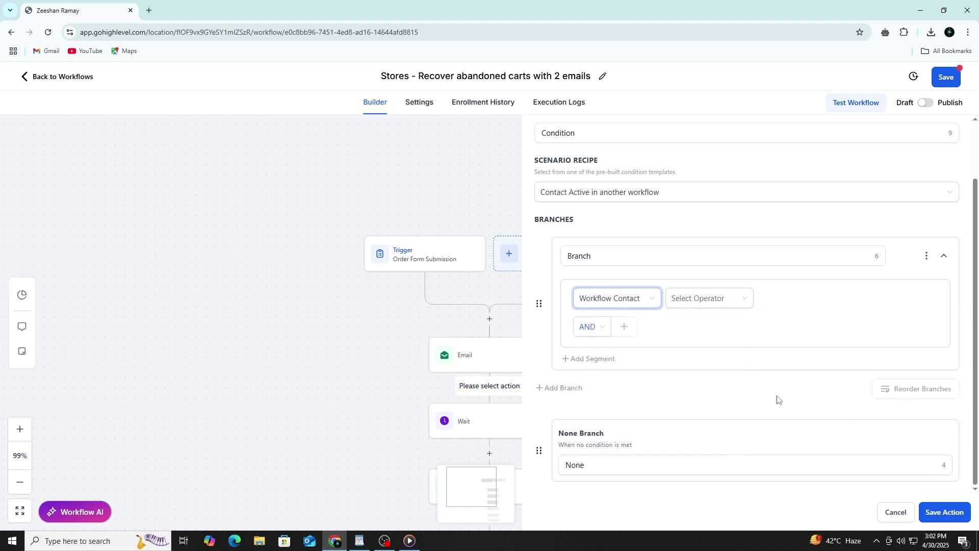
pyautogui.click(940, 516)
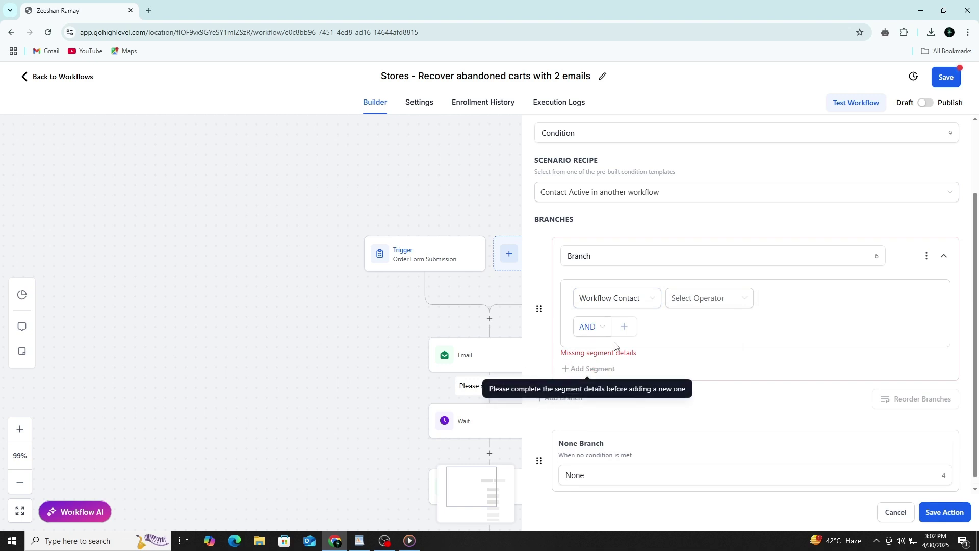
pyautogui.click(602, 328)
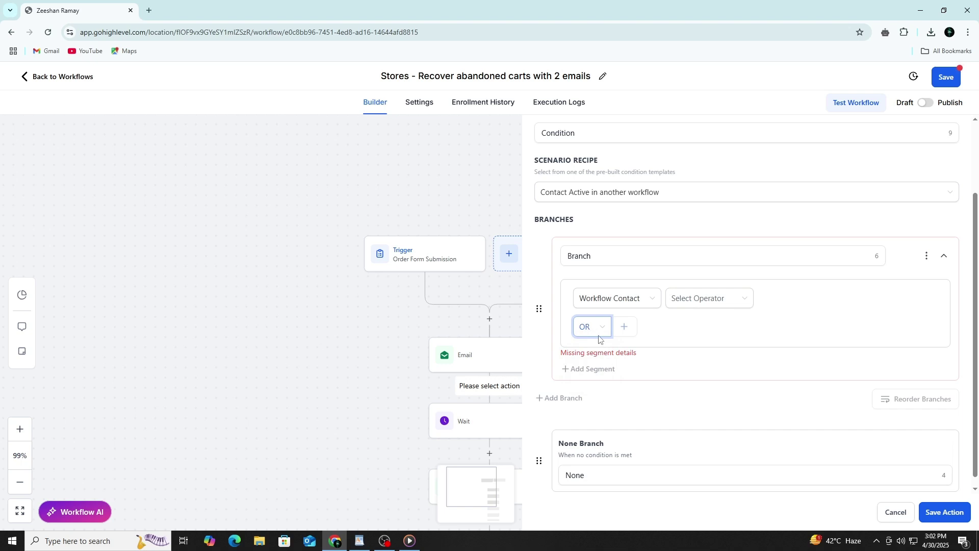
pyautogui.click(603, 328)
pyautogui.click(587, 351)
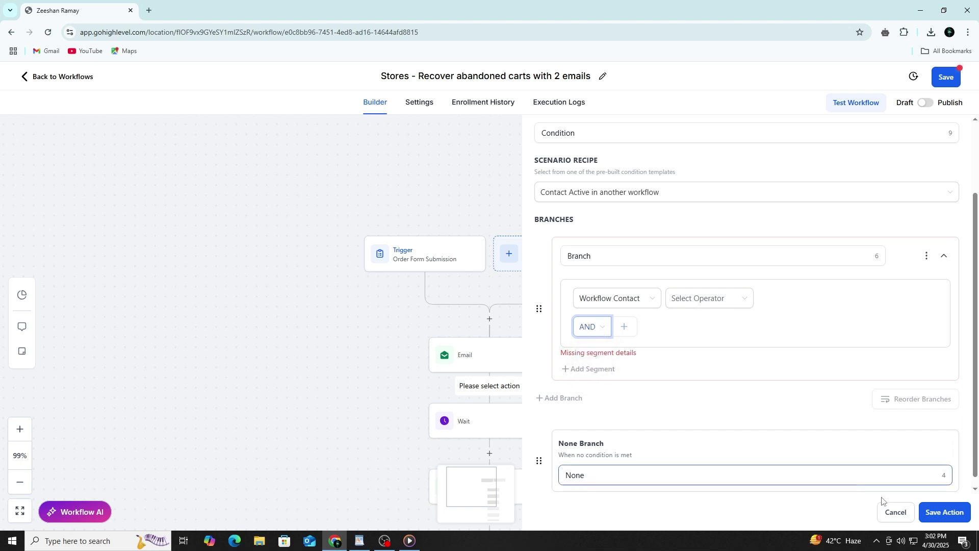
pyautogui.click(895, 513)
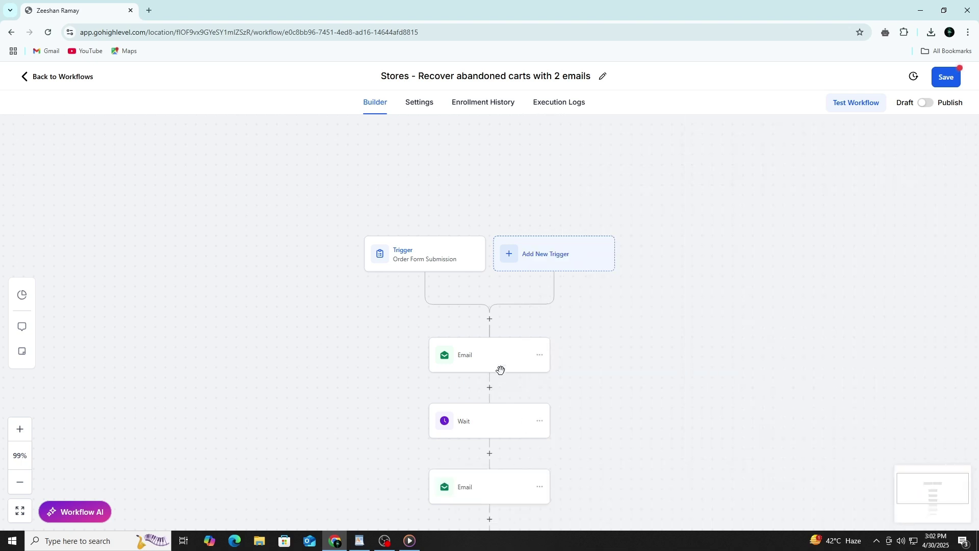
pyautogui.scroll(-1, 556, 346)
pyautogui.scroll(-4, 556, 347)
pyautogui.moveTo(544, 353); pyautogui.dragTo(479, 329)
pyautogui.hscroll(3, 454, 347)
pyautogui.scroll(3, 419, 367)
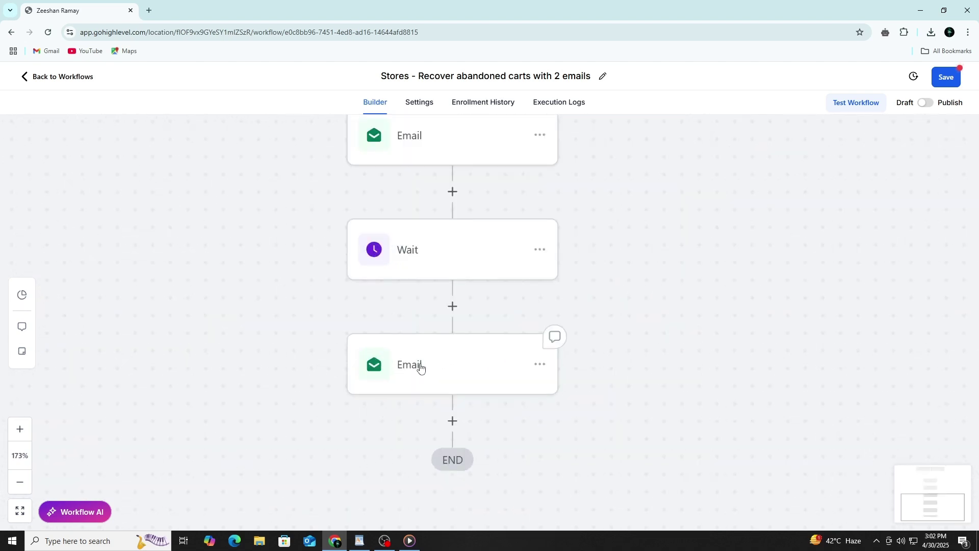
pyautogui.scroll(-8, 421, 367)
pyautogui.scroll(5, 420, 367)
pyautogui.moveTo(557, 277); pyautogui.dragTo(591, 372)
pyautogui.scroll(3, 601, 393)
pyautogui.scroll(-3, 666, 382)
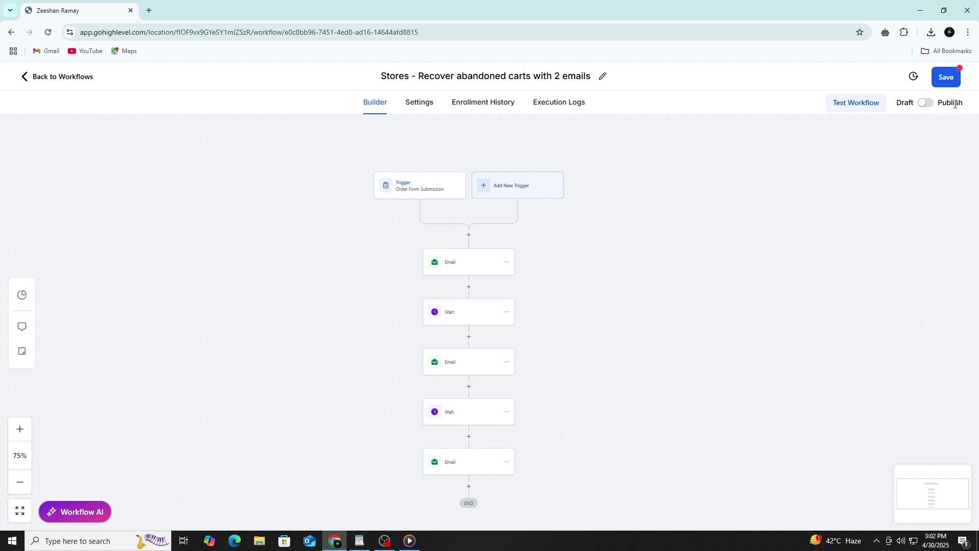
pyautogui.moveTo(963, 103); pyautogui.dragTo(939, 103)
pyautogui.click(928, 105)
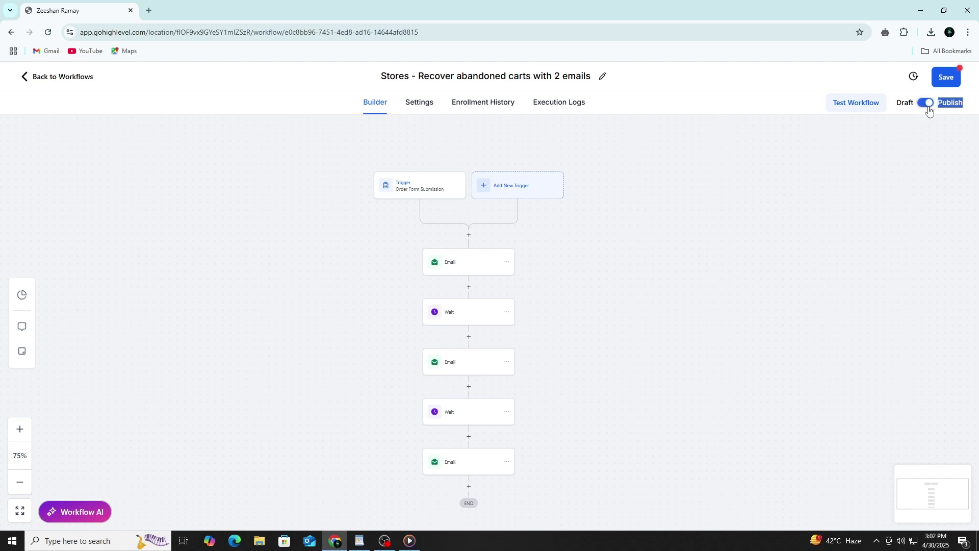
pyautogui.click(931, 105)
pyautogui.click(411, 192)
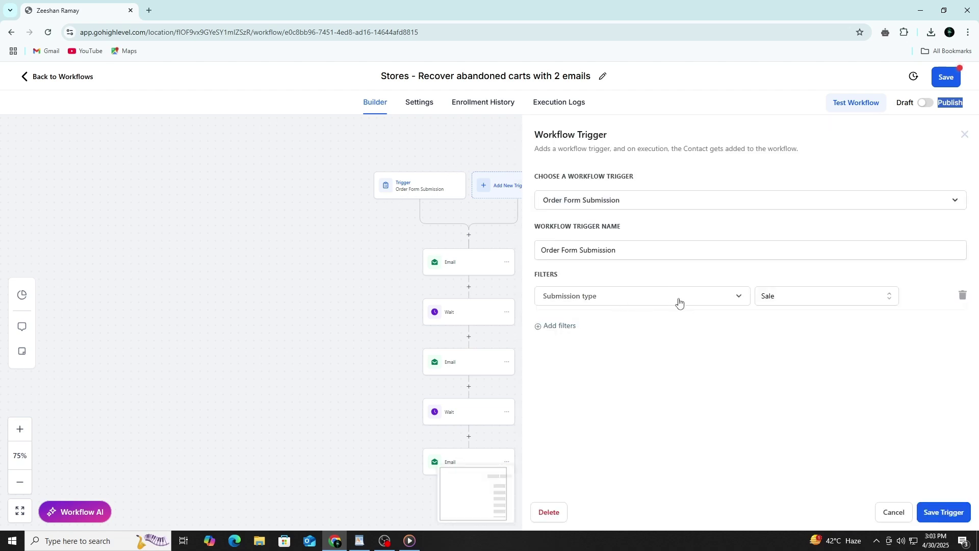
pyautogui.click(944, 516)
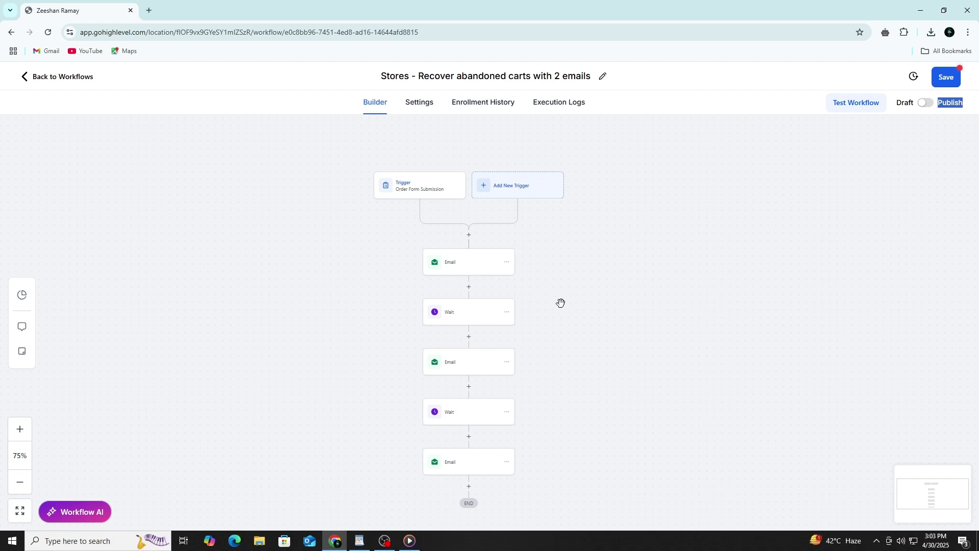
pyautogui.scroll(3, 561, 303)
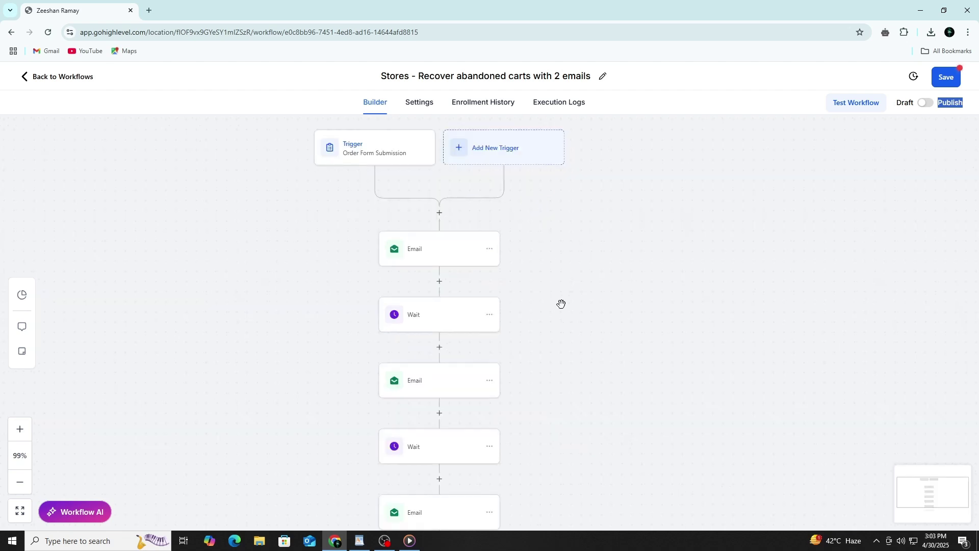
pyautogui.moveTo(561, 304); pyautogui.dragTo(606, 305)
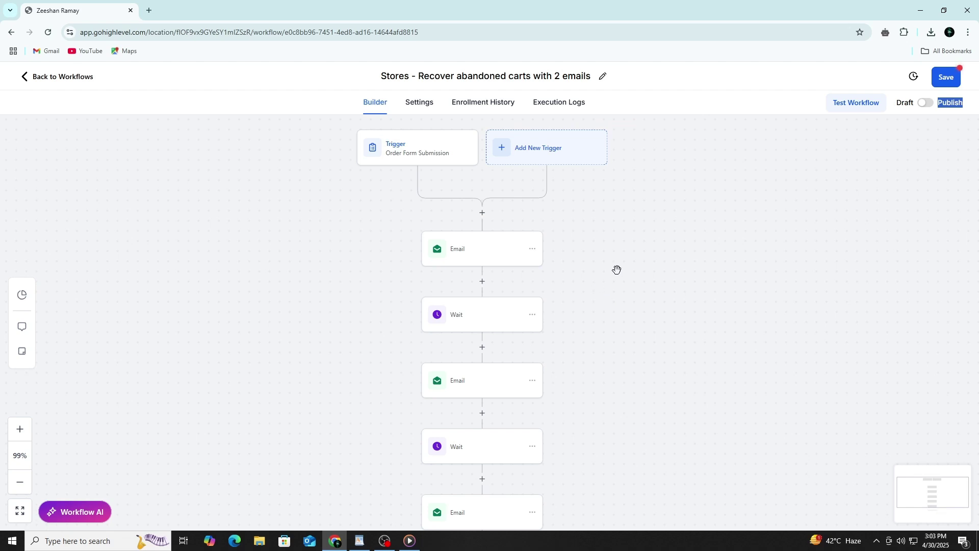
pyautogui.click(485, 103)
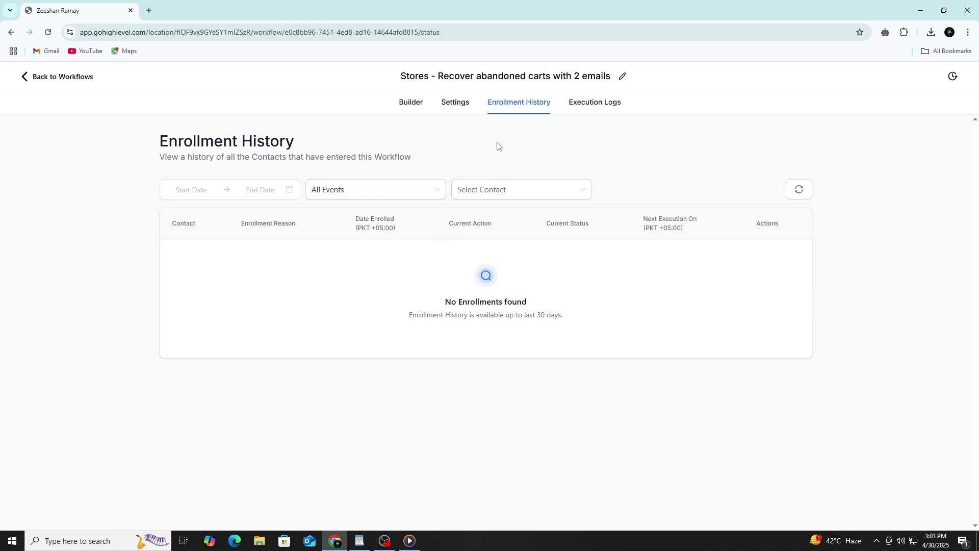
pyautogui.click(597, 106)
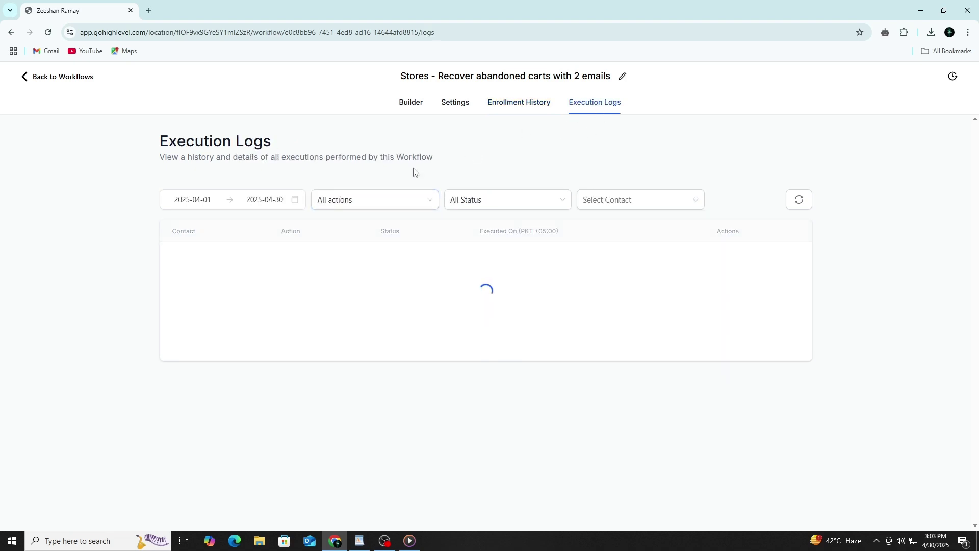
pyautogui.click(505, 204)
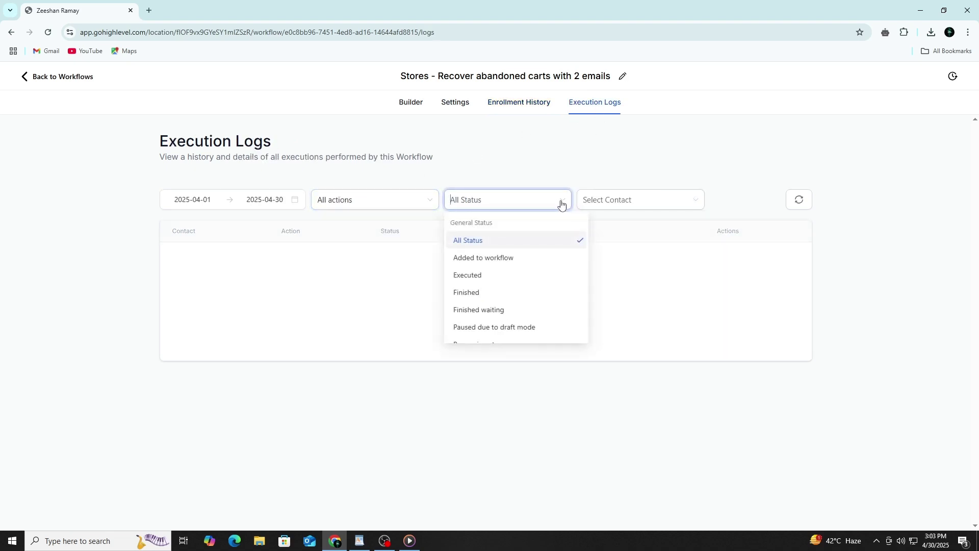
pyautogui.scroll(-3, 521, 247)
pyautogui.scroll(-2, 520, 246)
pyautogui.scroll(8, 521, 247)
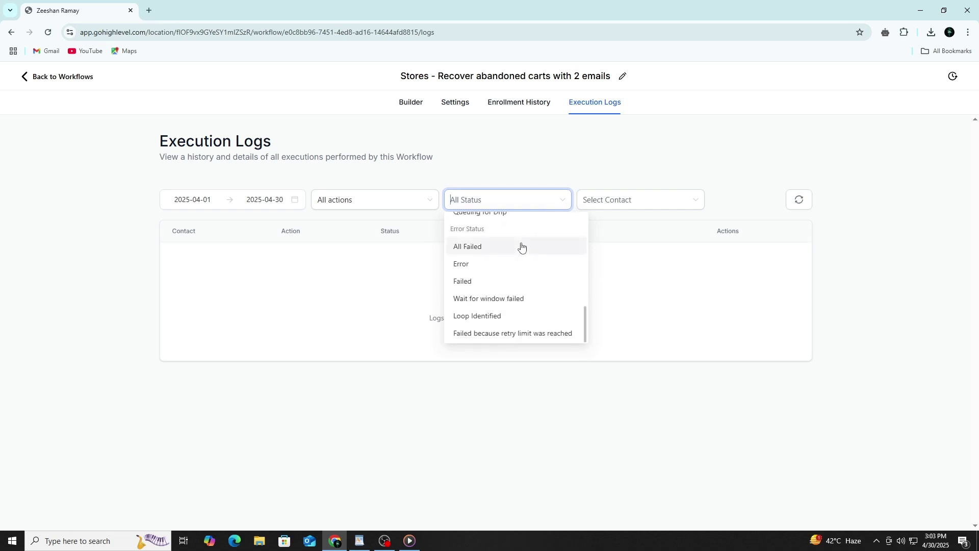
pyautogui.click(351, 204)
pyautogui.scroll(-5, 375, 270)
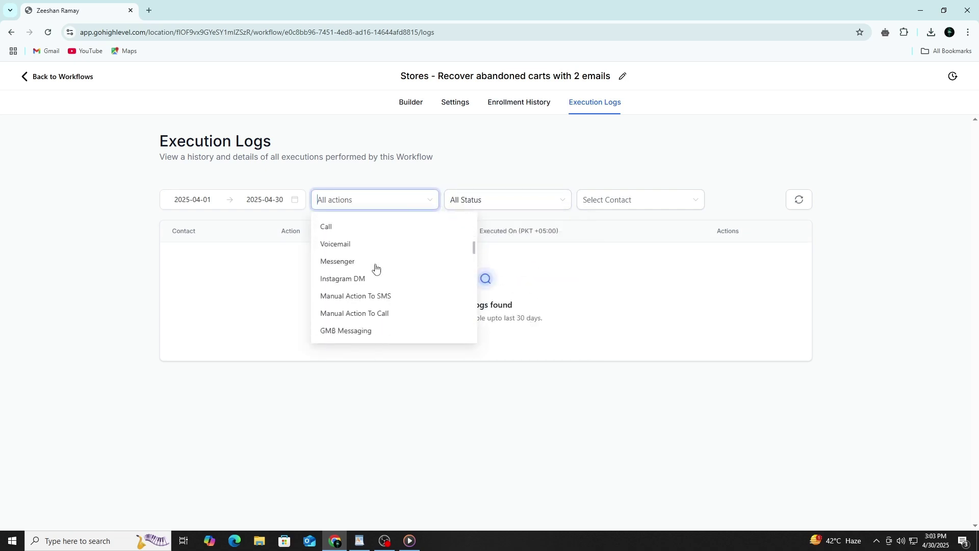
pyautogui.scroll(-5, 376, 274)
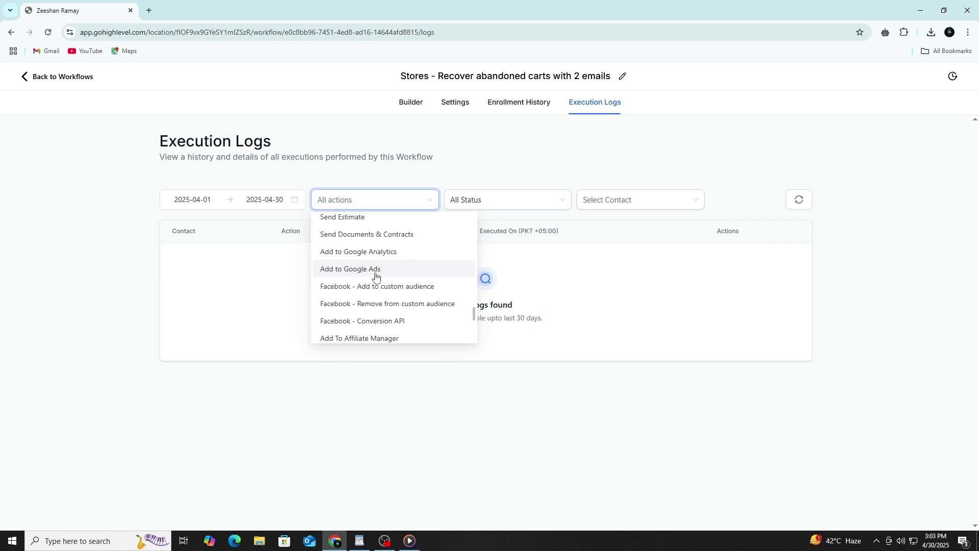
pyautogui.scroll(12, 375, 274)
pyautogui.click(96, 314)
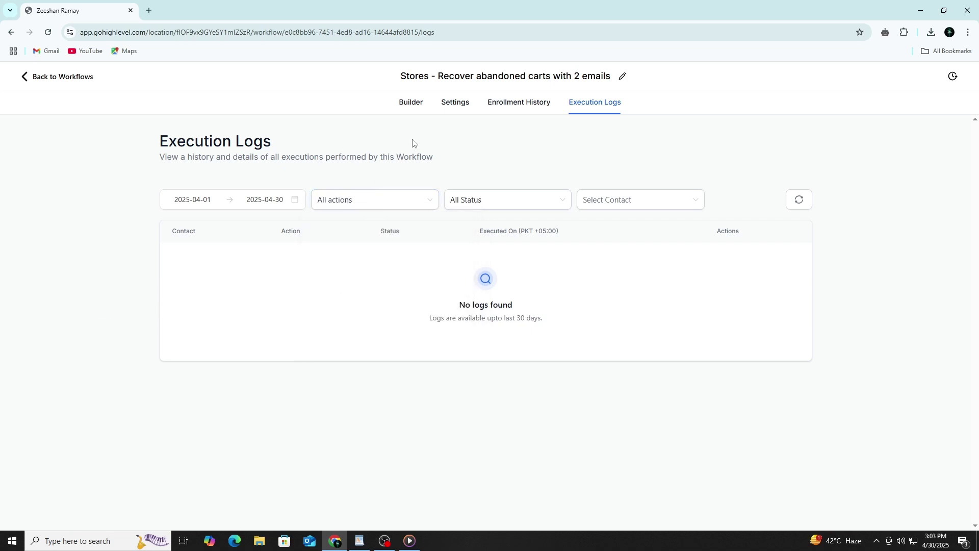
pyautogui.click(412, 104)
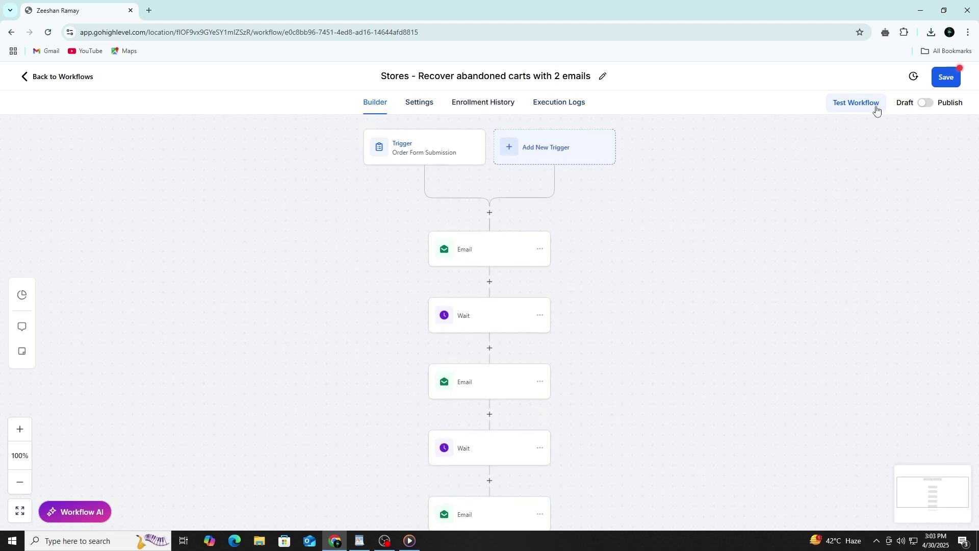
# Run a workflow test on an example contact chosen in Select Contact
pyautogui.click(856, 105)
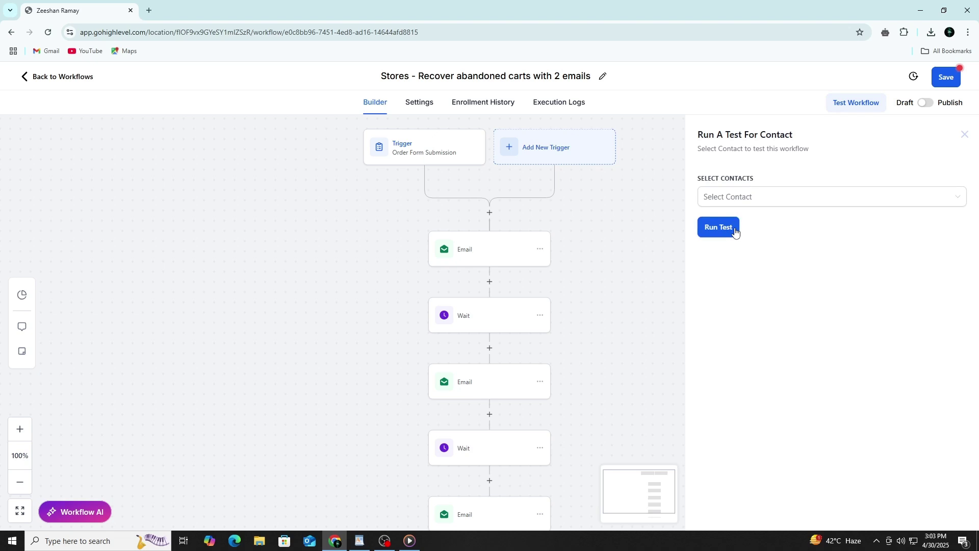
pyautogui.click(803, 196)
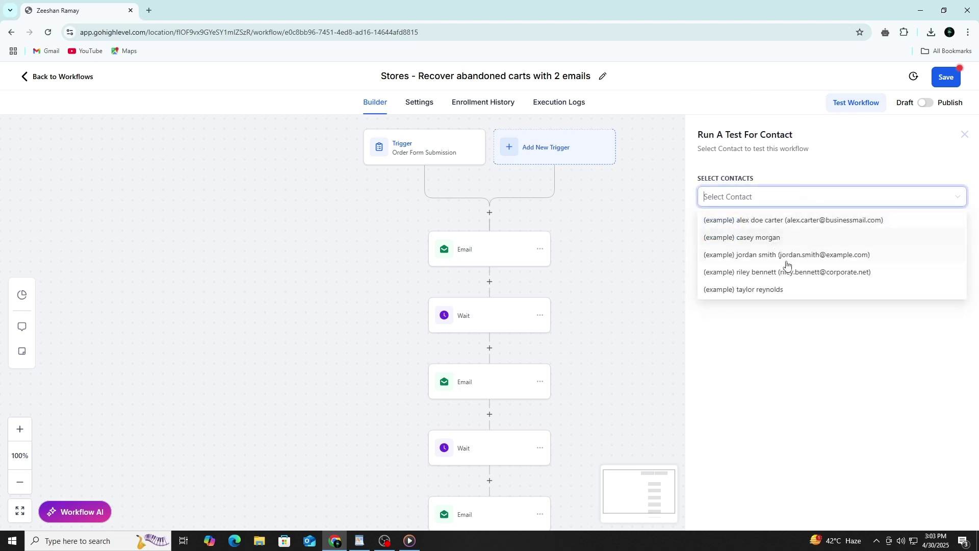
pyautogui.click(775, 239)
pyautogui.click(759, 345)
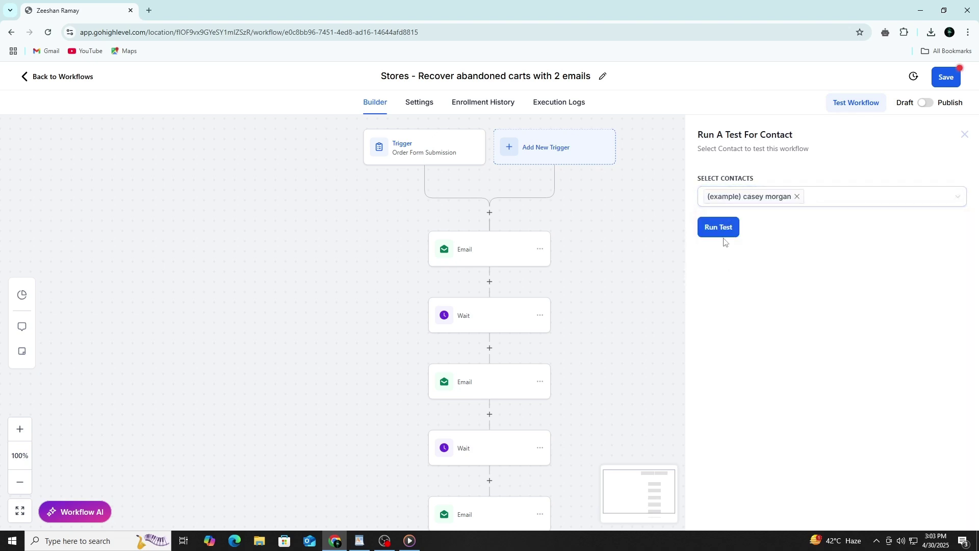
pyautogui.click(718, 228)
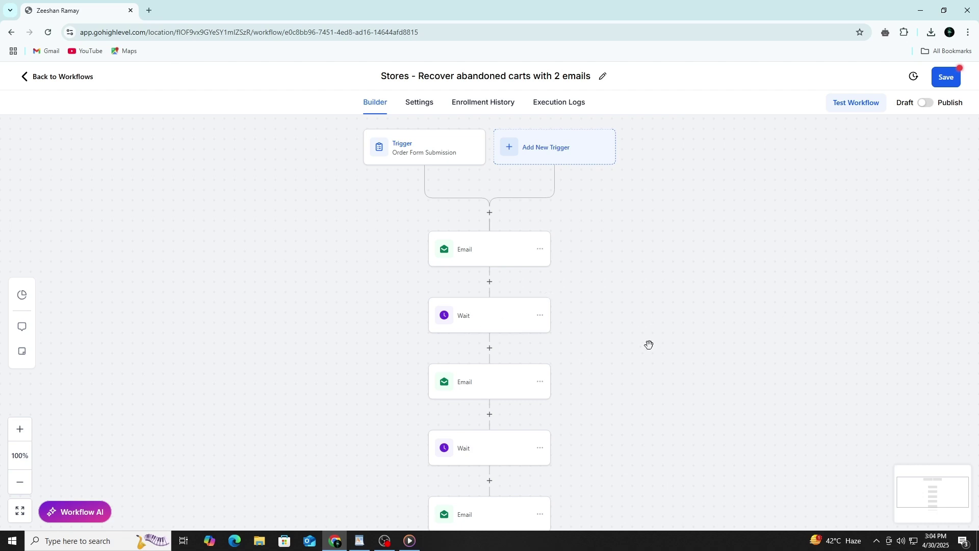
pyautogui.scroll(-3, 649, 342)
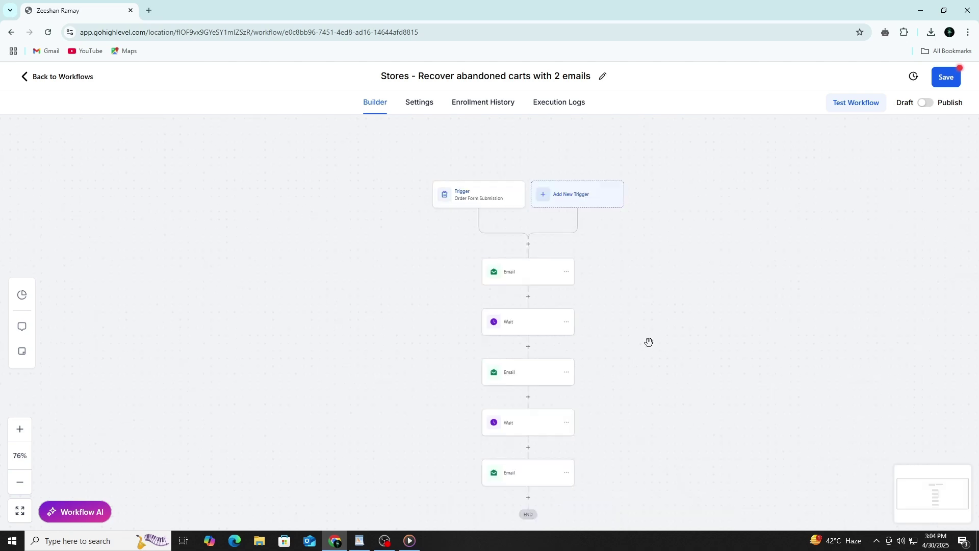
# Add and save Contact Changed as a second trigger beside Order Form Submission
pyautogui.moveTo(649, 342); pyautogui.dragTo(606, 334)
pyautogui.scroll(3, 573, 335)
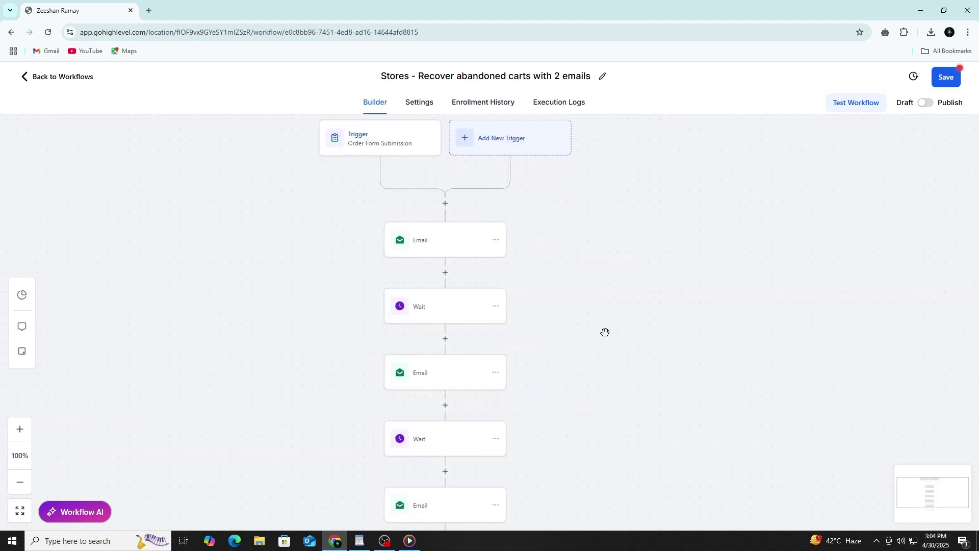
pyautogui.click(472, 144)
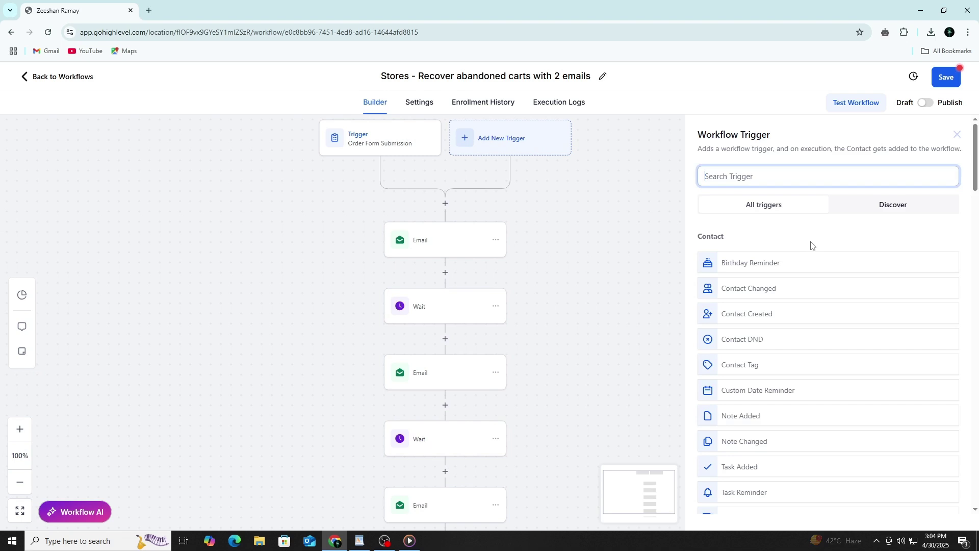
pyautogui.click(788, 290)
pyautogui.click(943, 511)
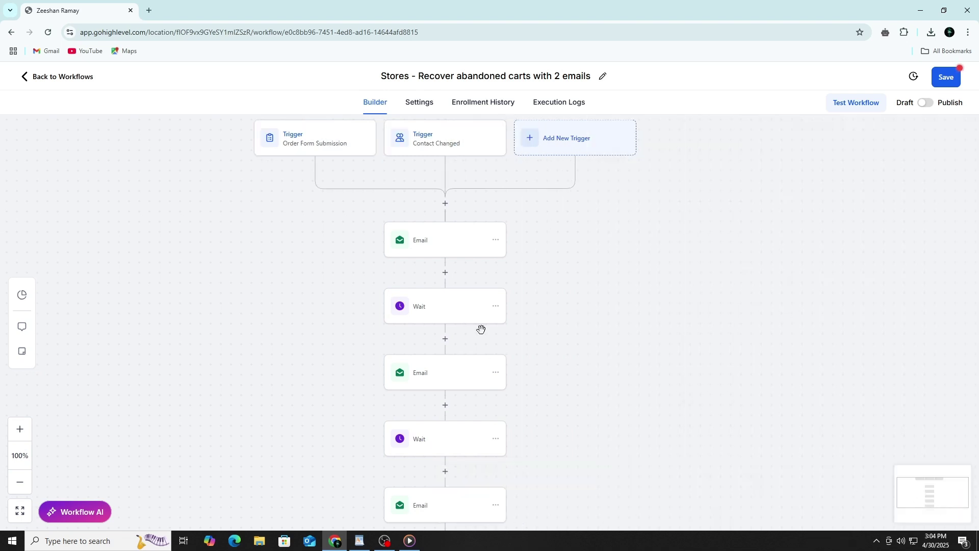
pyautogui.moveTo(596, 310); pyautogui.dragTo(678, 332)
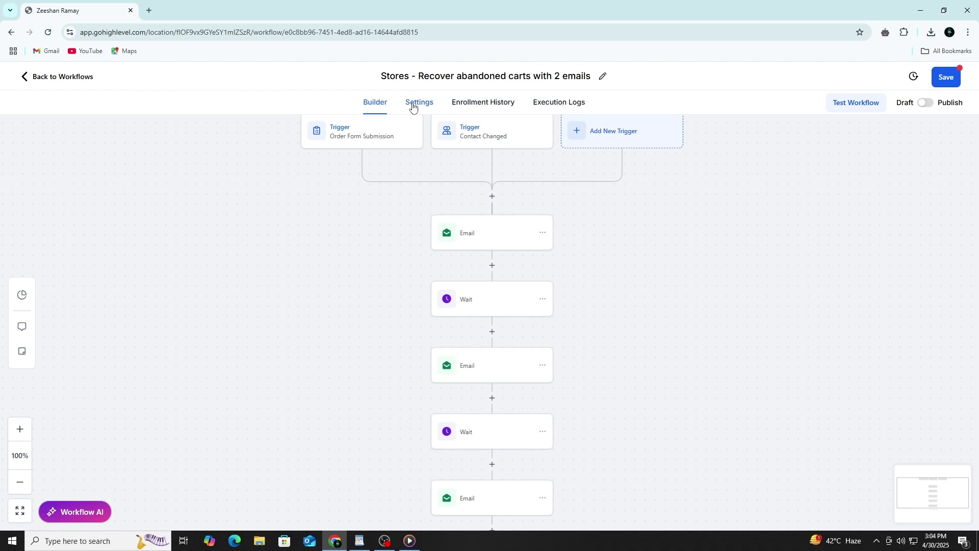
# In Workflow Settings, toggle Allow re-entry off and back on, then stay on the unsaved page
pyautogui.click(414, 109)
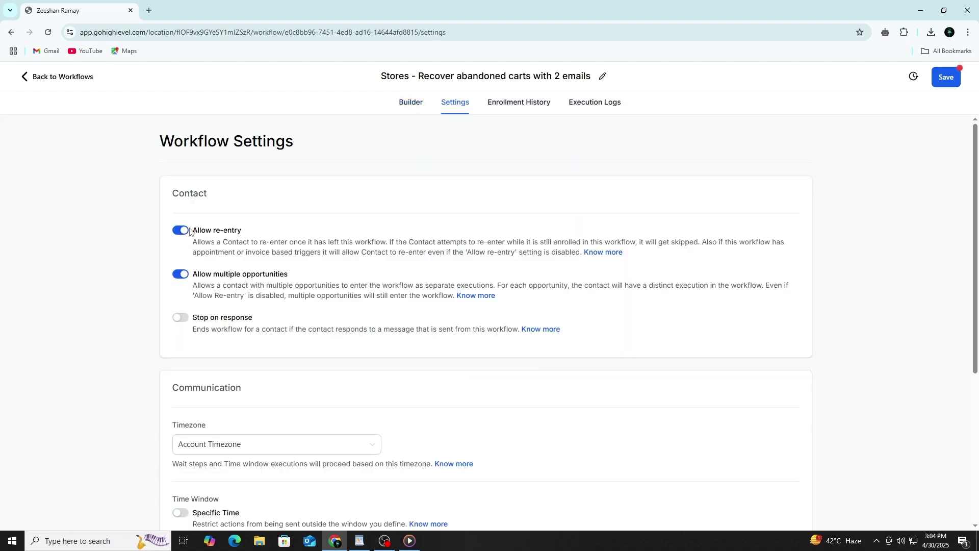
pyautogui.click(186, 231)
pyautogui.click(184, 233)
pyautogui.scroll(-4, 295, 389)
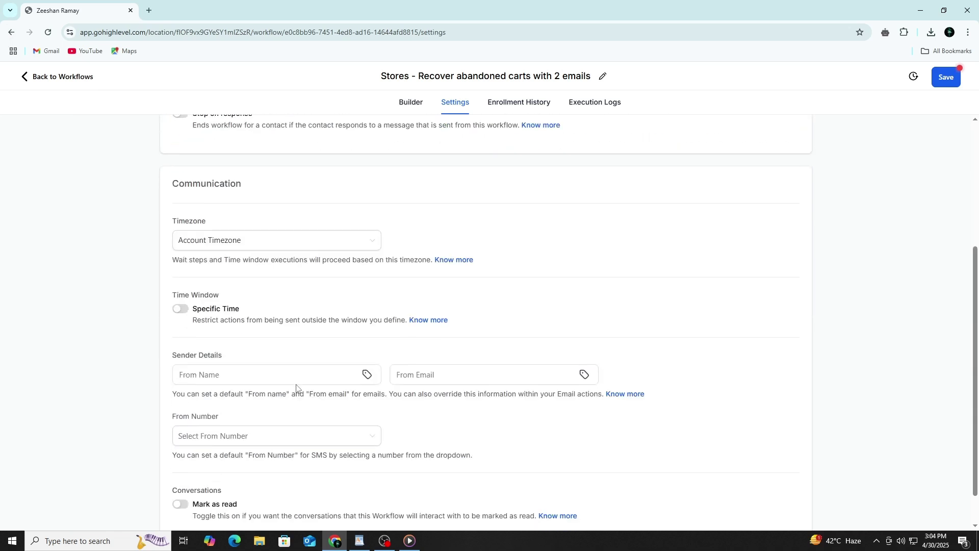
pyautogui.scroll(-1, 177, 291)
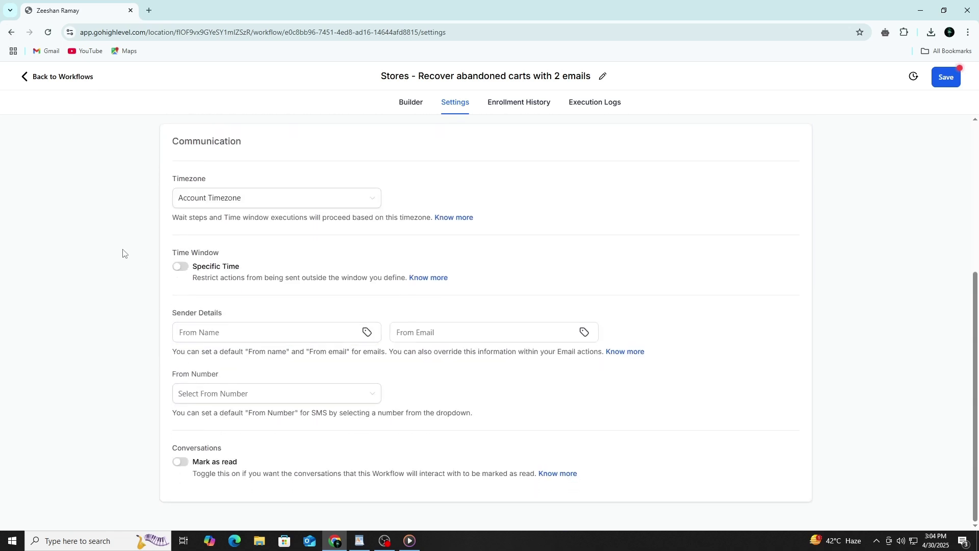
pyautogui.click(30, 77)
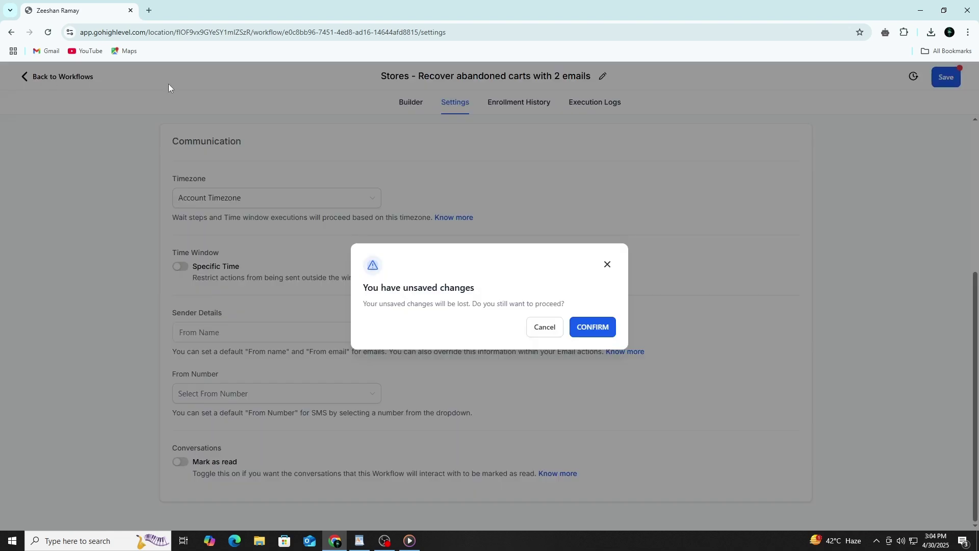
pyautogui.click(549, 329)
pyautogui.scroll(5, 173, 317)
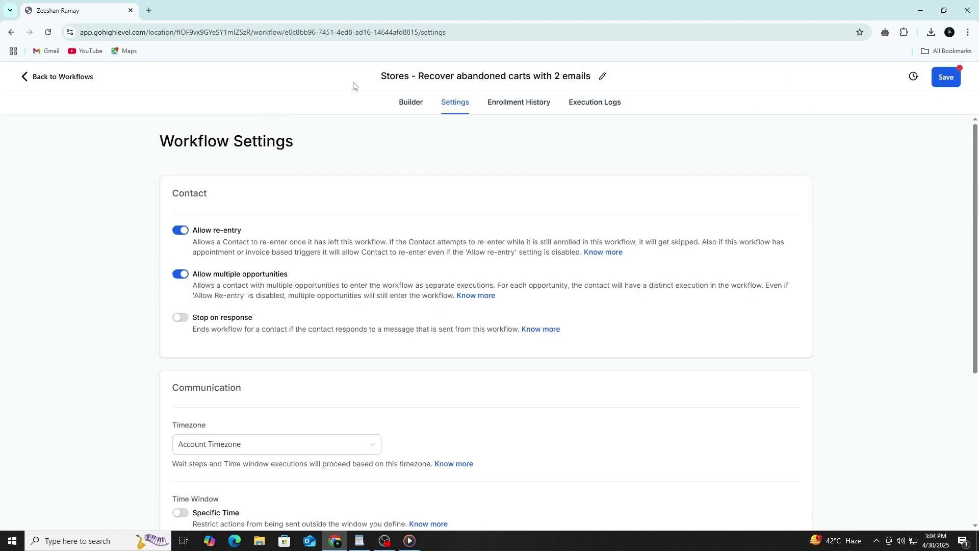
# Back in the Builder, inspect the second Email's subject line and close it unchanged
pyautogui.click(408, 103)
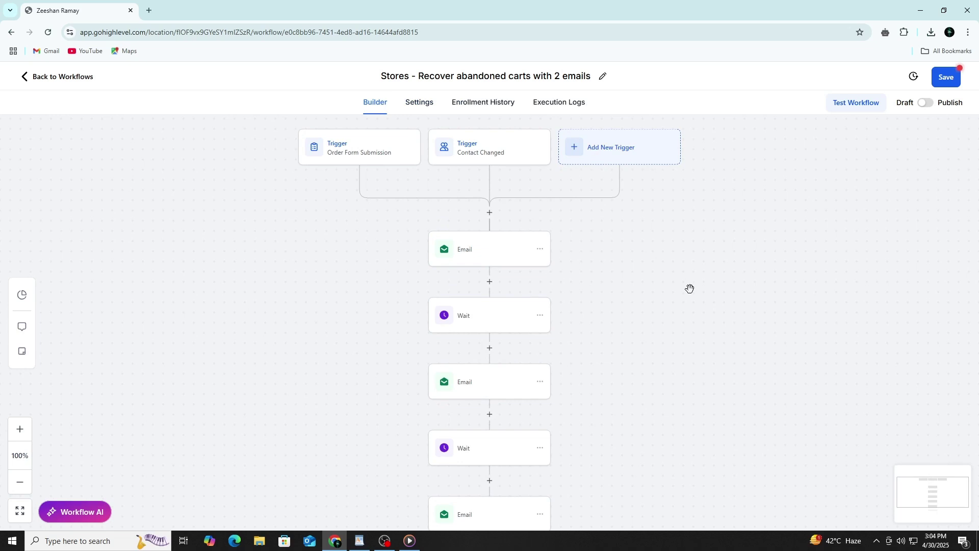
pyautogui.click(477, 382)
pyautogui.click(872, 385)
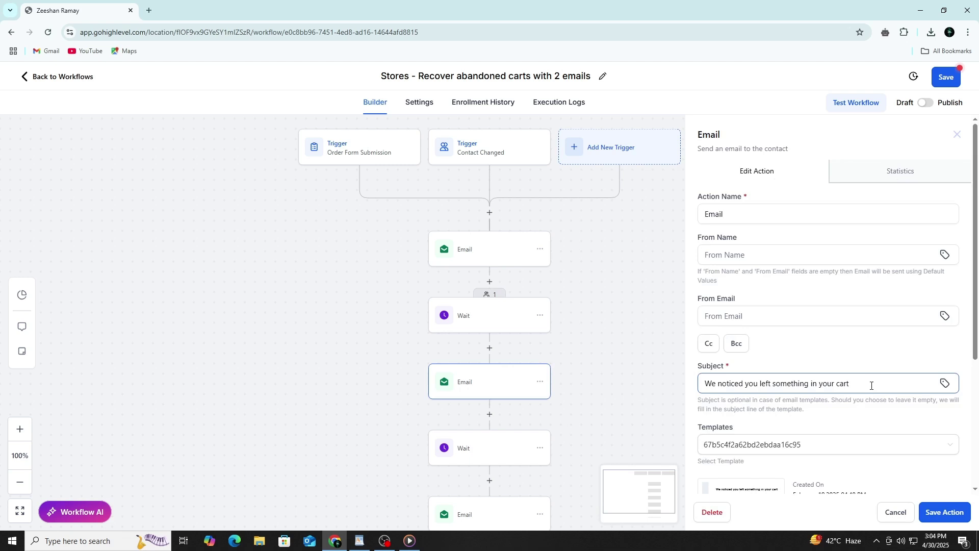
pyautogui.moveTo(860, 382); pyautogui.dragTo(939, 401)
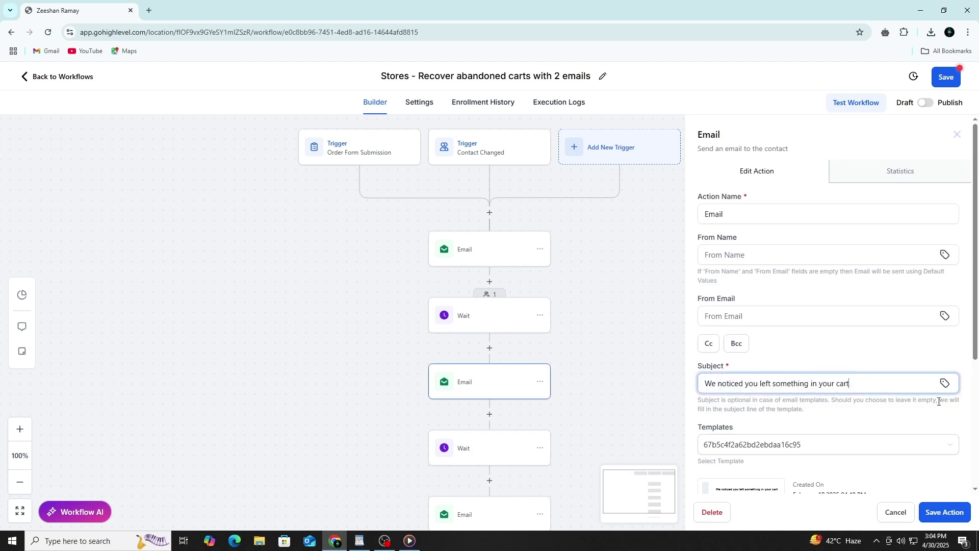
pyautogui.scroll(-4, 872, 338)
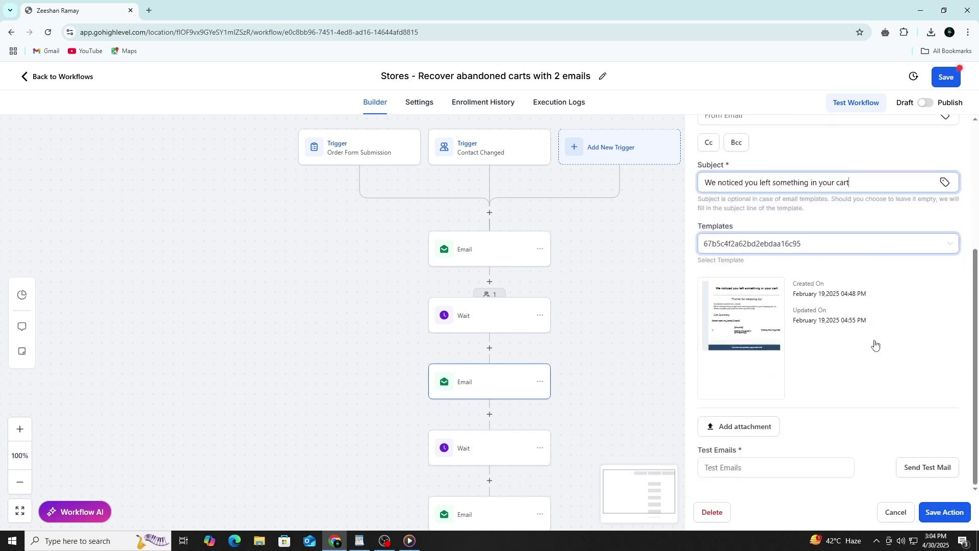
pyautogui.click(886, 513)
# Scroll the canvas and begin inserting a new step, bringing up the Actions list
pyautogui.scroll(-2, 822, 462)
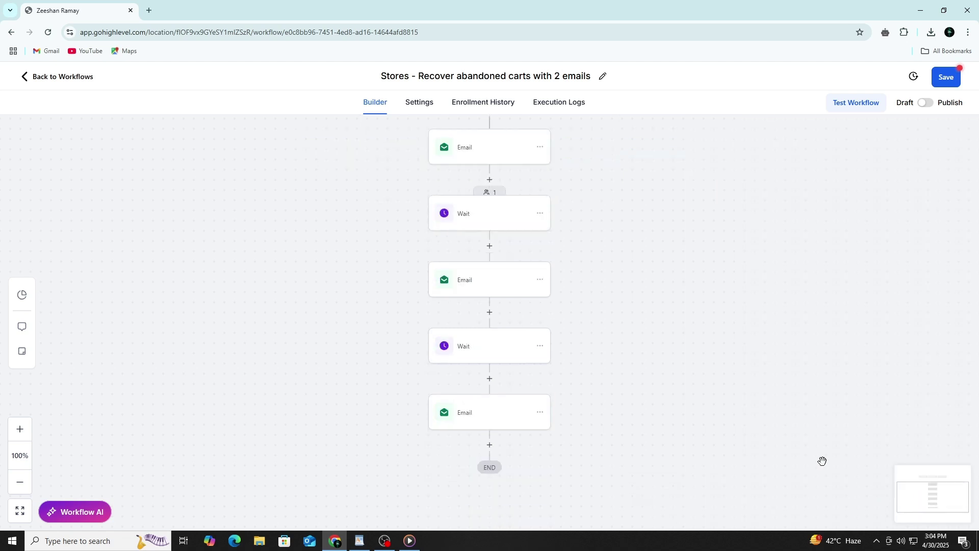
pyautogui.scroll(-4, 822, 461)
pyautogui.scroll(7, 823, 460)
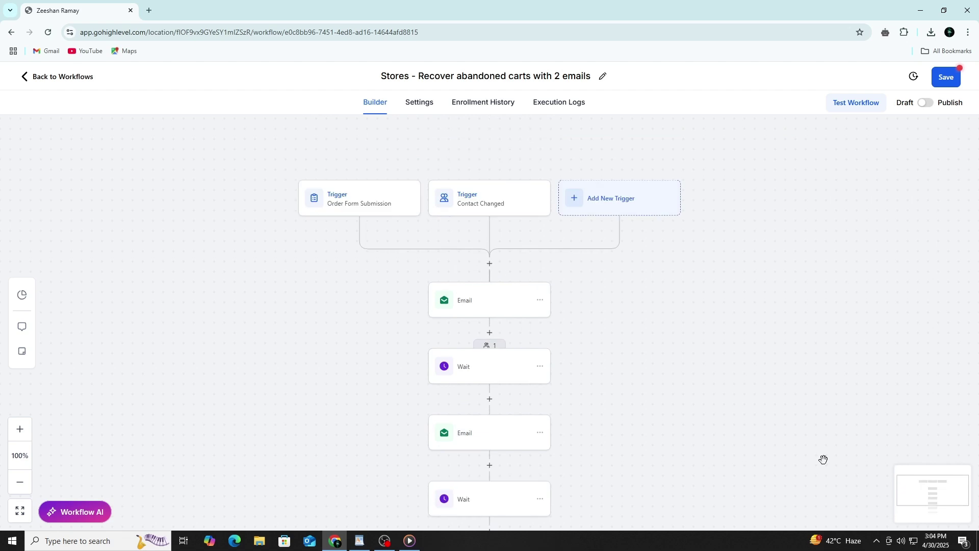
pyautogui.click(490, 399)
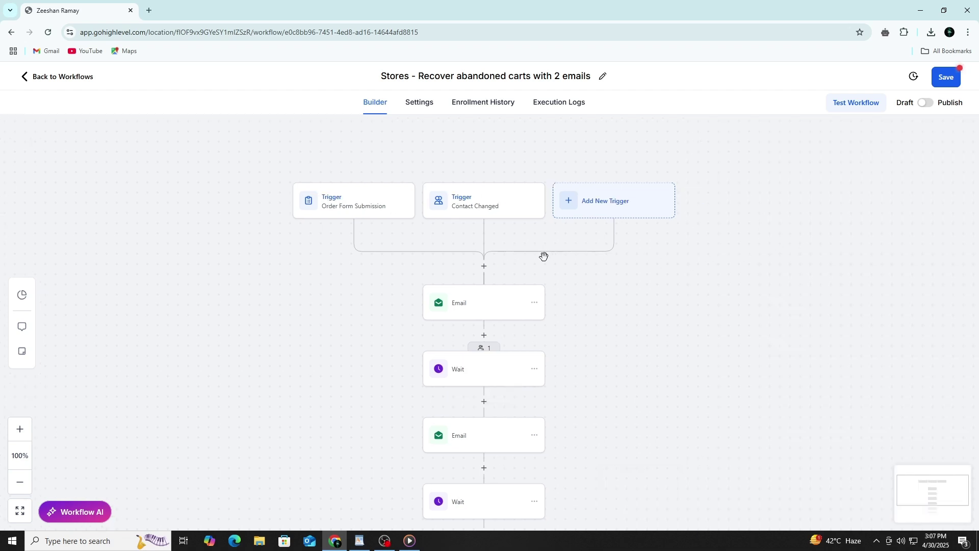
# Try a Webhook action after the triggers with a header and custom data item, then discard it
pyautogui.click(484, 266)
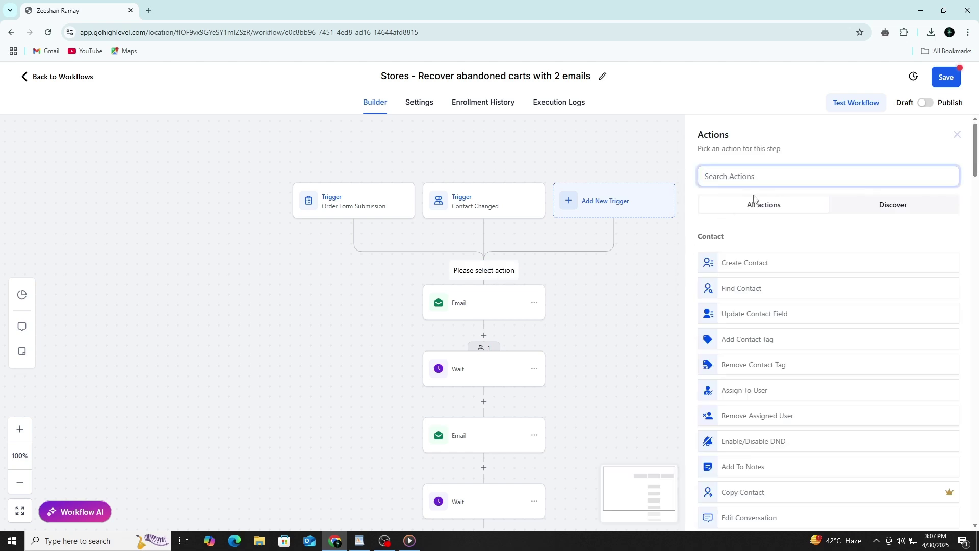
pyautogui.scroll(-20, 760, 204)
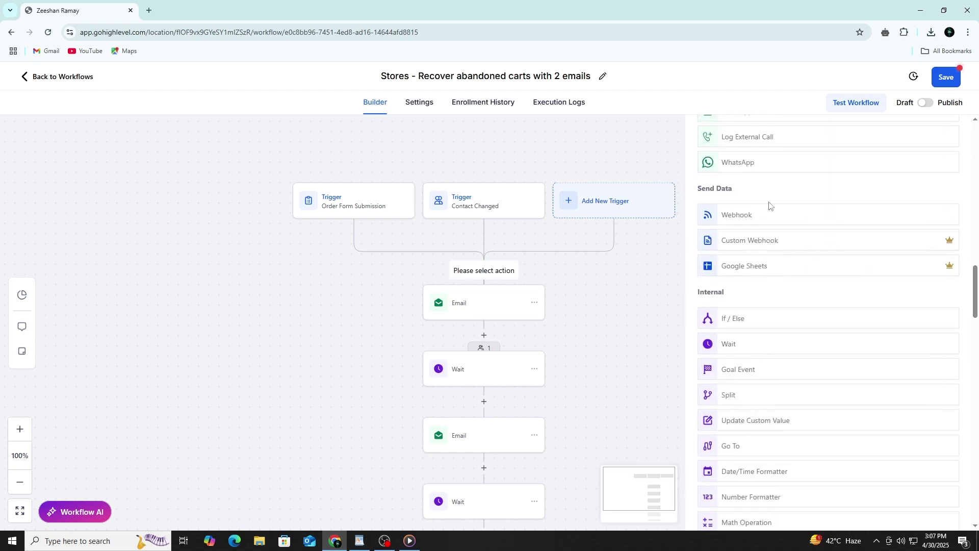
pyautogui.click(770, 211)
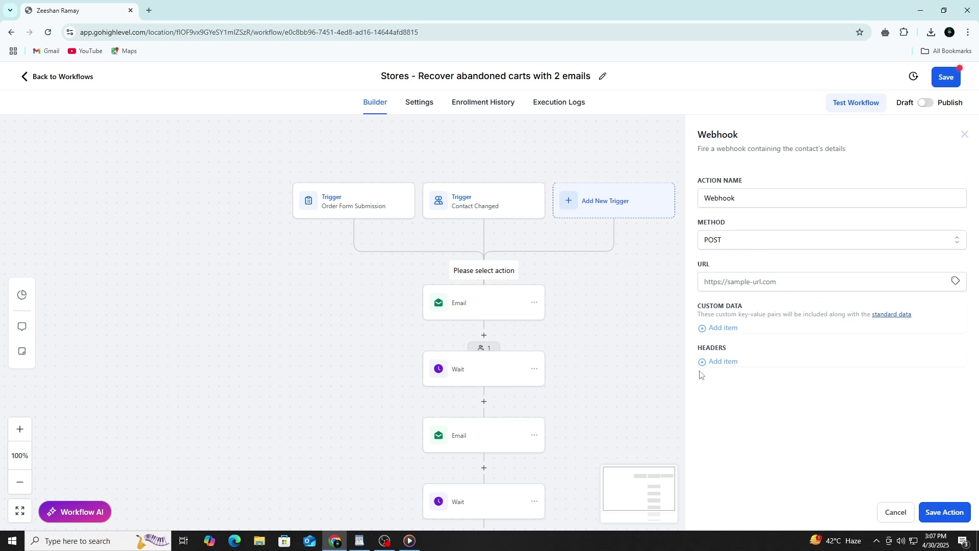
pyautogui.click(719, 361)
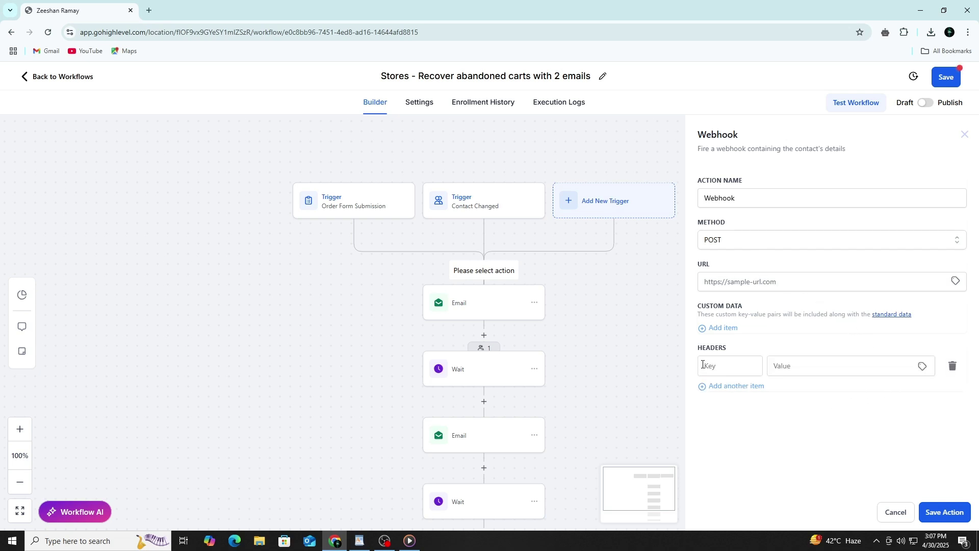
pyautogui.click(705, 329)
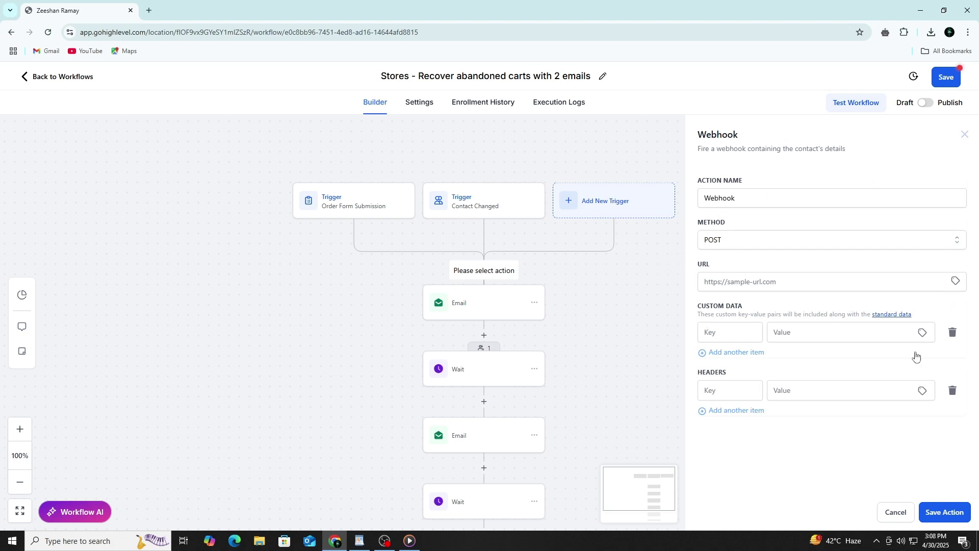
pyautogui.click(964, 135)
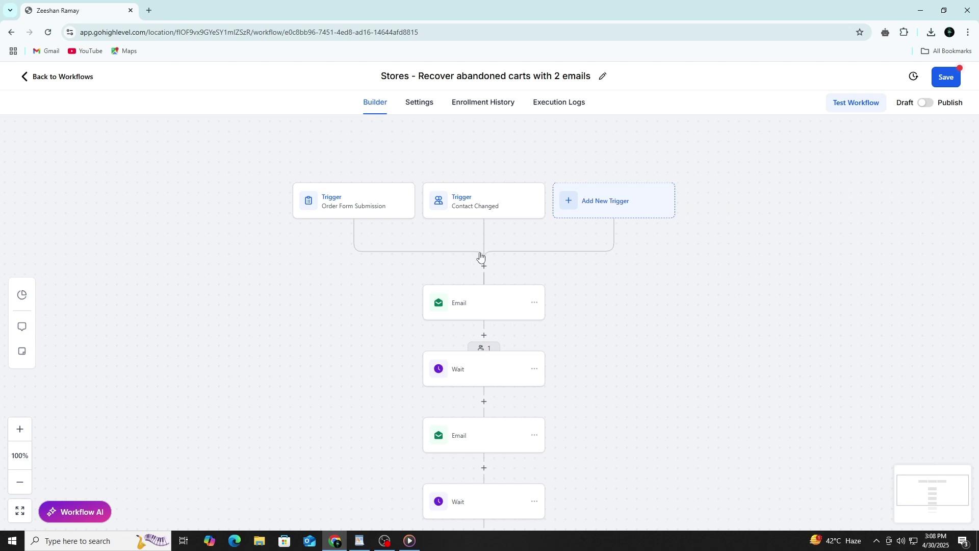
# Browse the Discover catalogue of third-party app actions for the step after the triggers
pyautogui.click(485, 266)
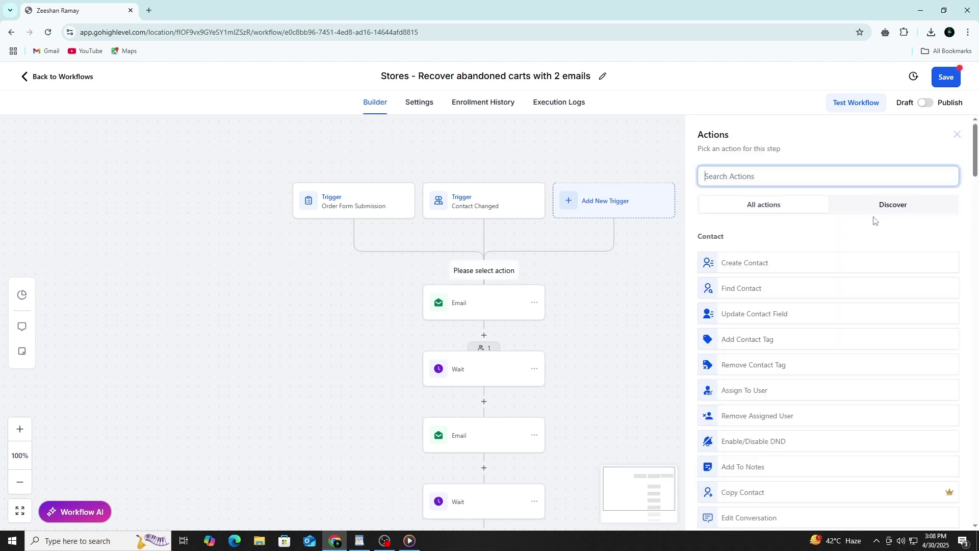
pyautogui.click(887, 208)
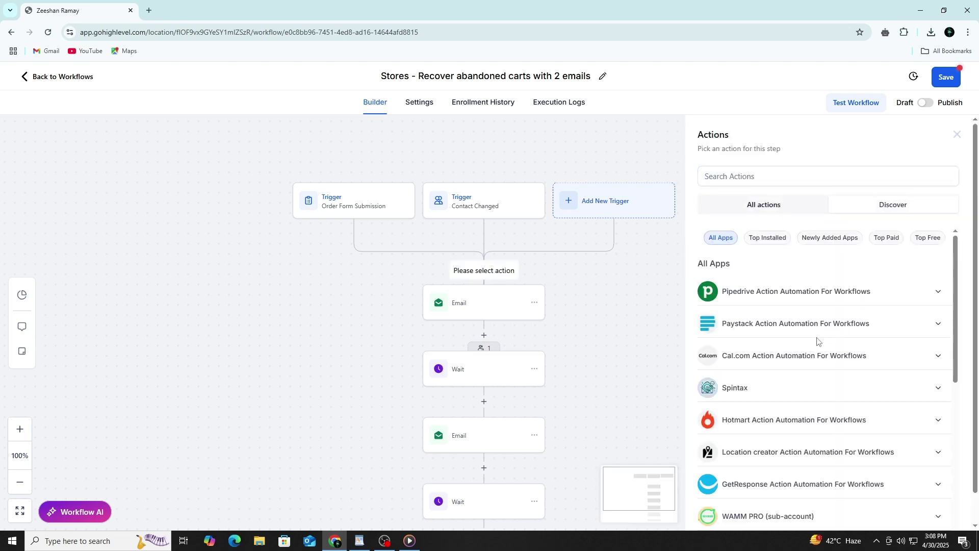
pyautogui.scroll(-5, 817, 341)
pyautogui.scroll(-5, 818, 345)
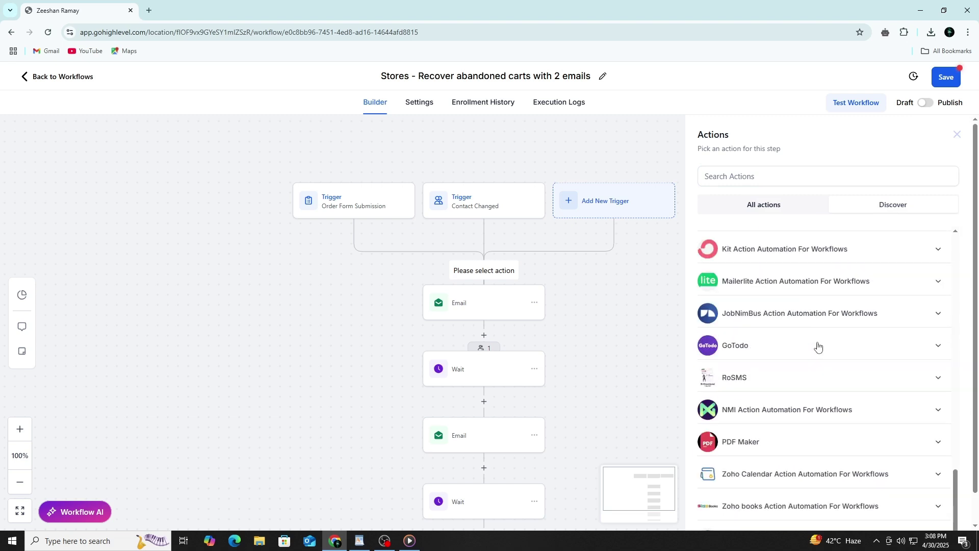
pyautogui.scroll(-5, 820, 347)
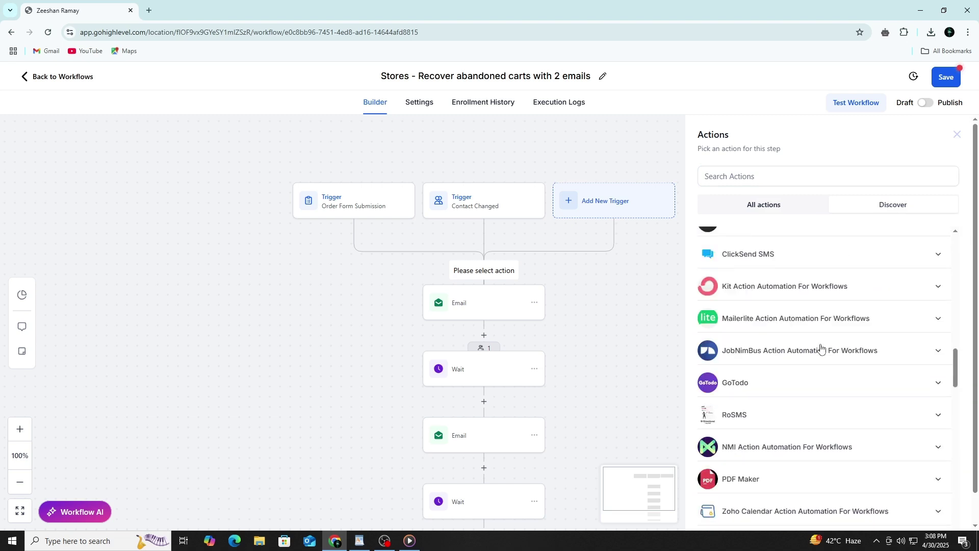
pyautogui.scroll(-5, 821, 350)
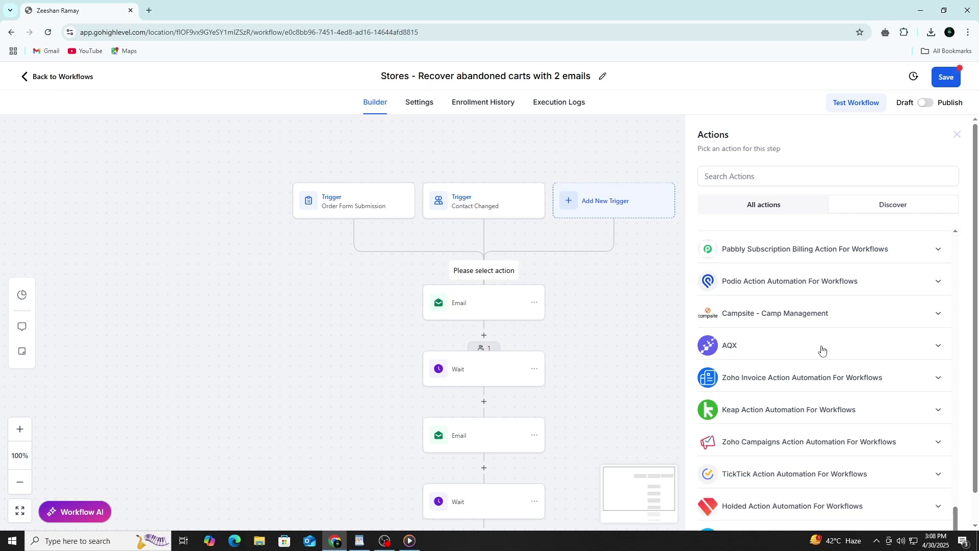
pyautogui.scroll(-1, 822, 350)
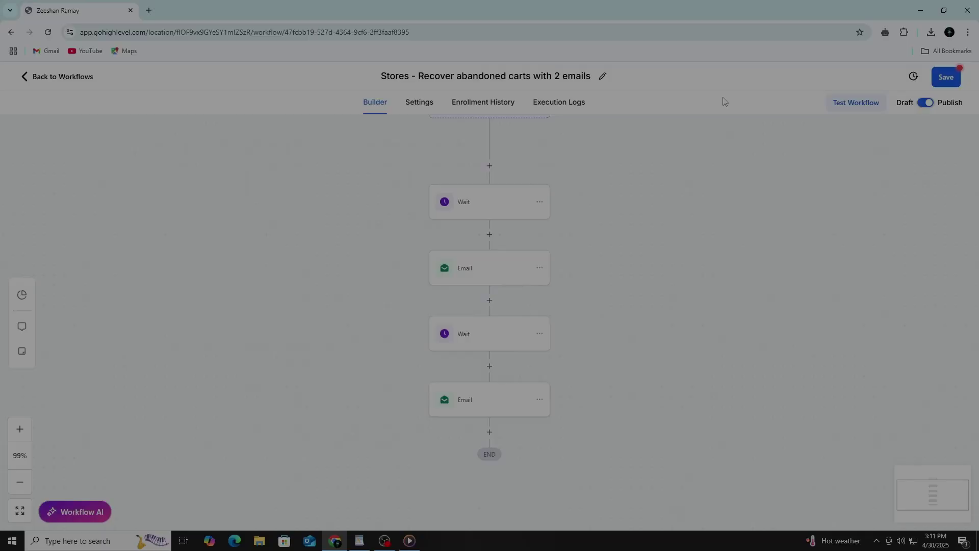
pyautogui.scroll(-1, 736, 230)
pyautogui.scroll(-1, 736, 232)
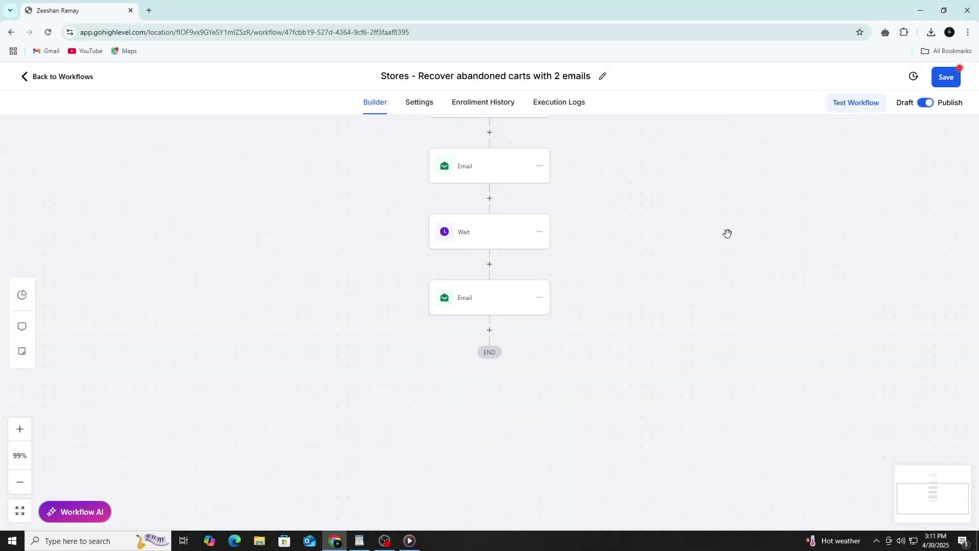
pyautogui.click(479, 102)
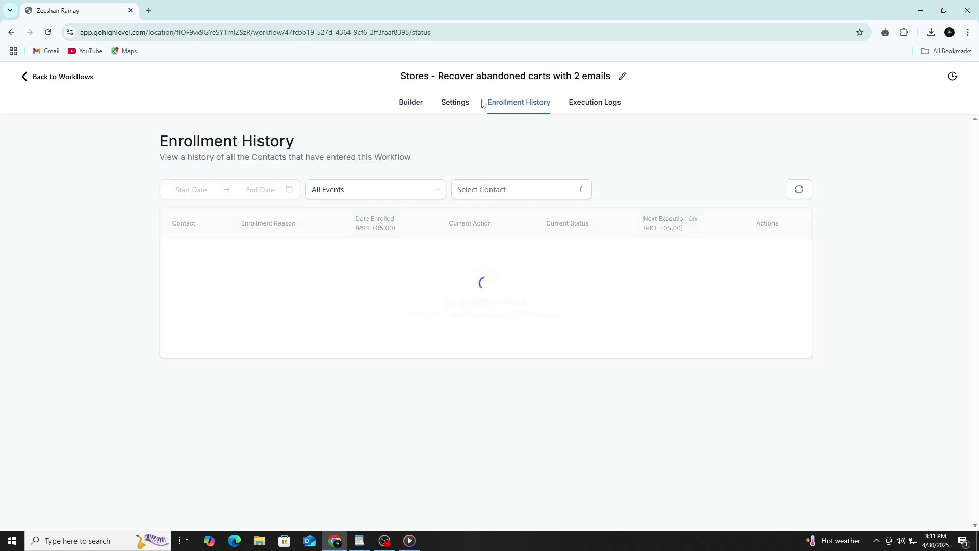
pyautogui.click(600, 104)
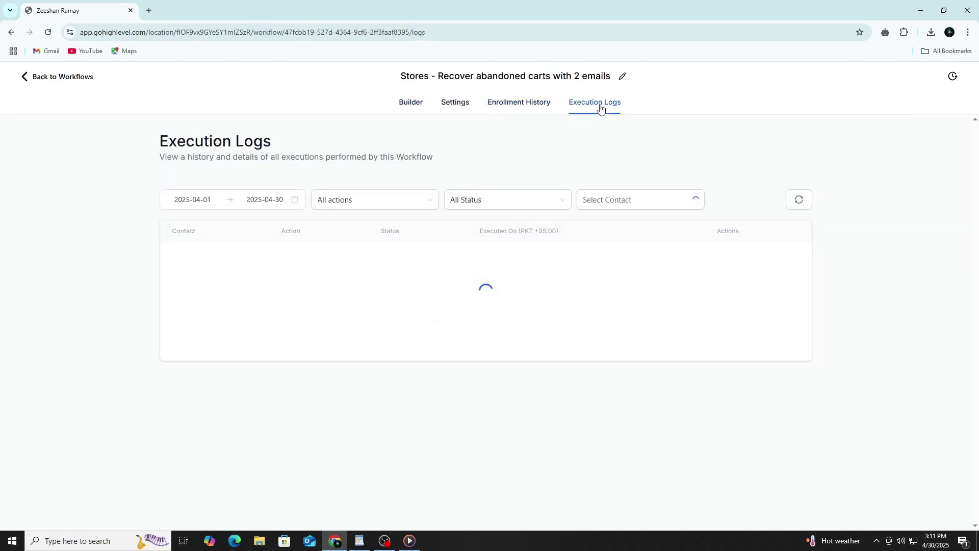
pyautogui.click(454, 104)
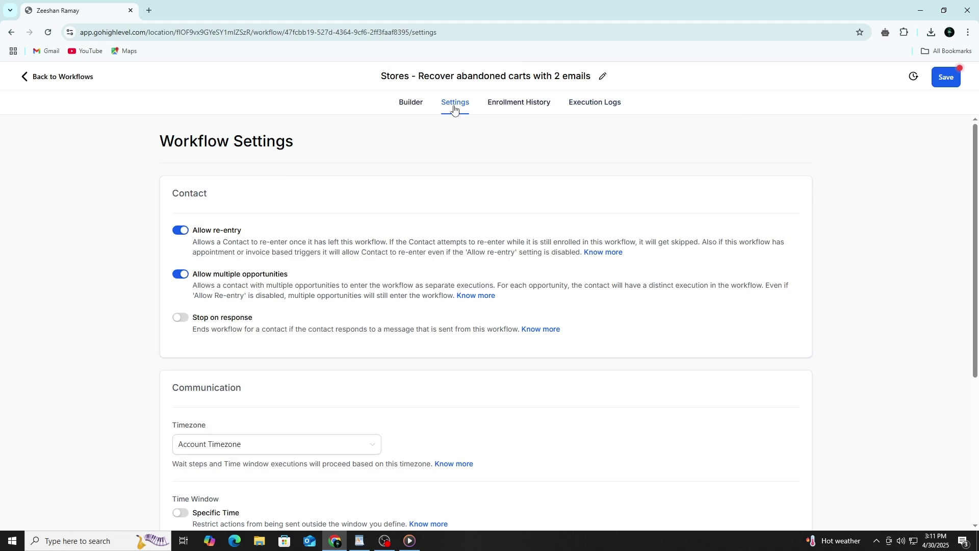
pyautogui.scroll(-5, 490, 219)
pyautogui.scroll(5, 487, 226)
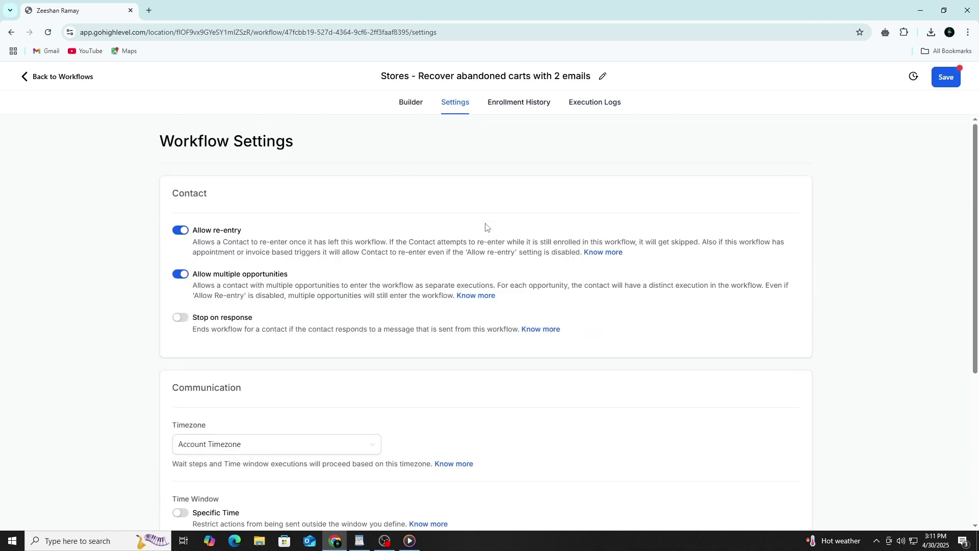
pyautogui.click(411, 104)
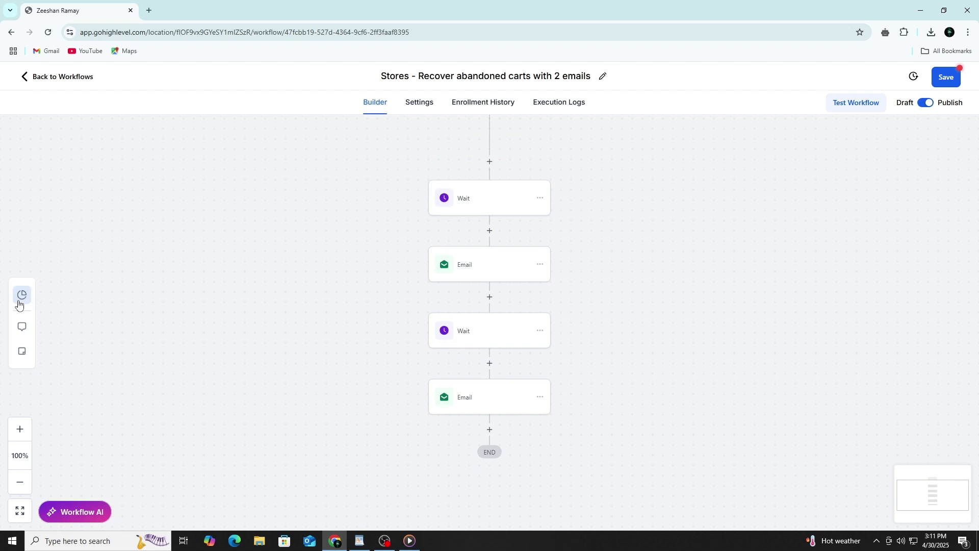
# Hide the sticky notes on the workflow canvas from the Notes panel
pyautogui.click(22, 327)
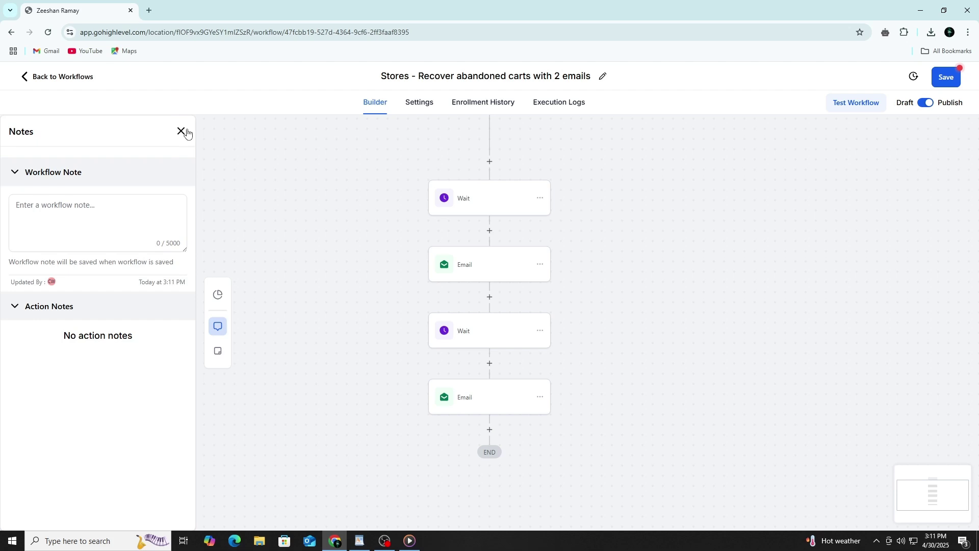
pyautogui.click(219, 353)
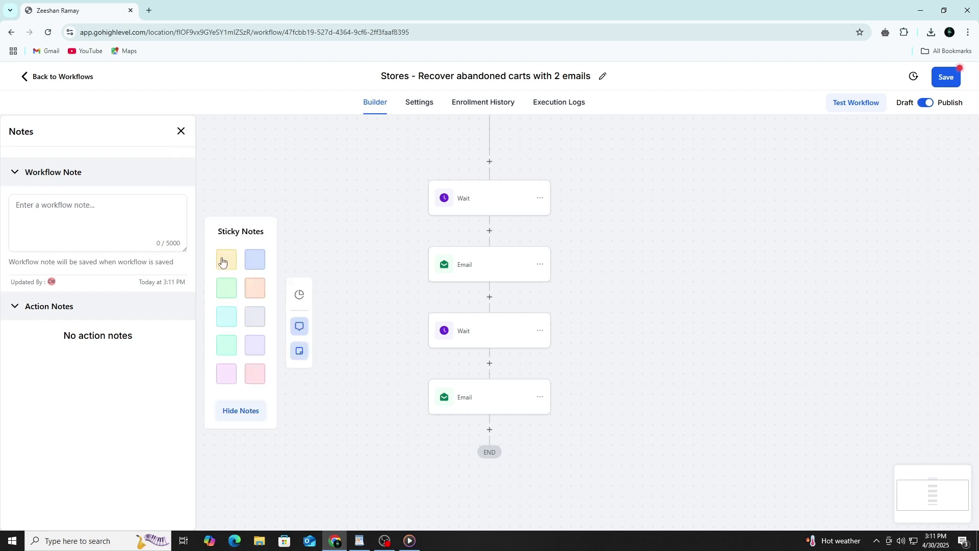
pyautogui.click(243, 411)
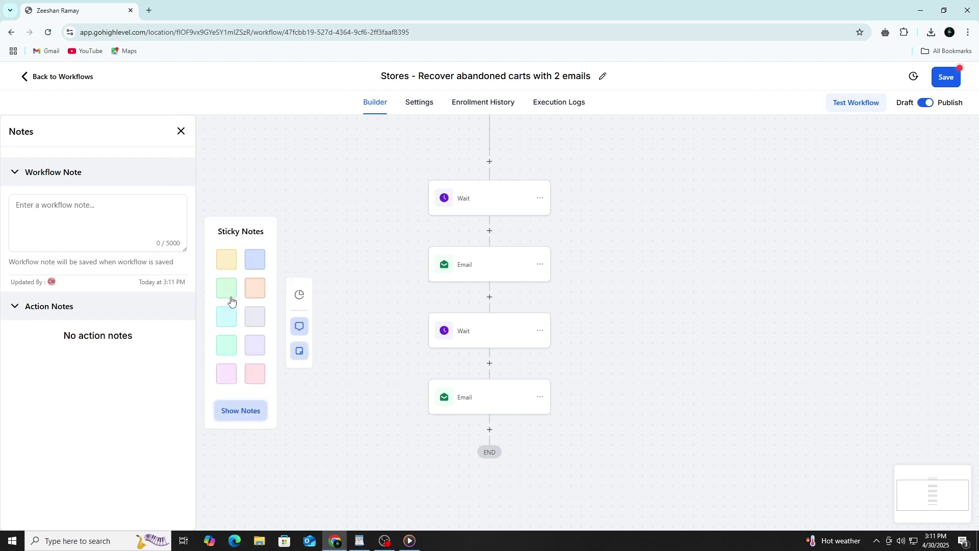
# Switch the workflow to stats view and close the Notes panel
pyautogui.click(299, 295)
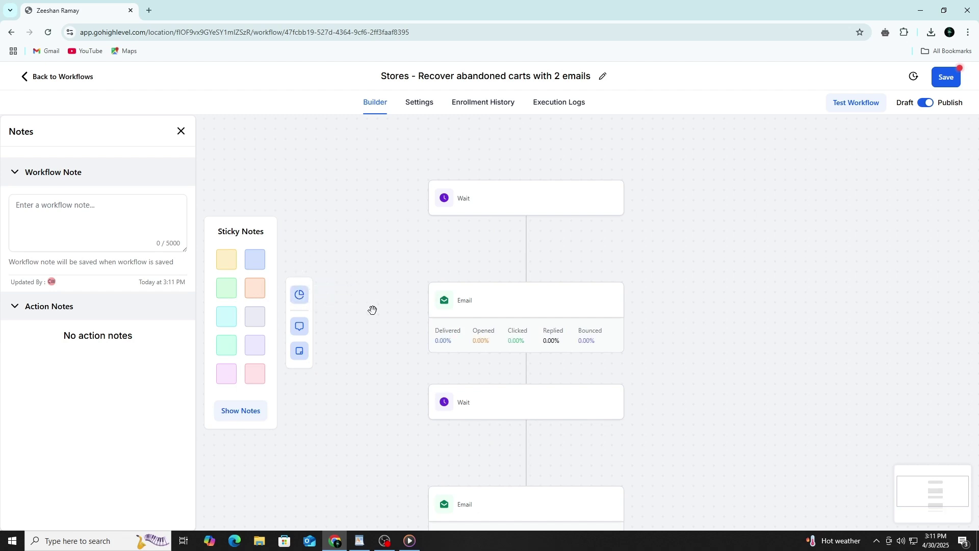
pyautogui.click(181, 132)
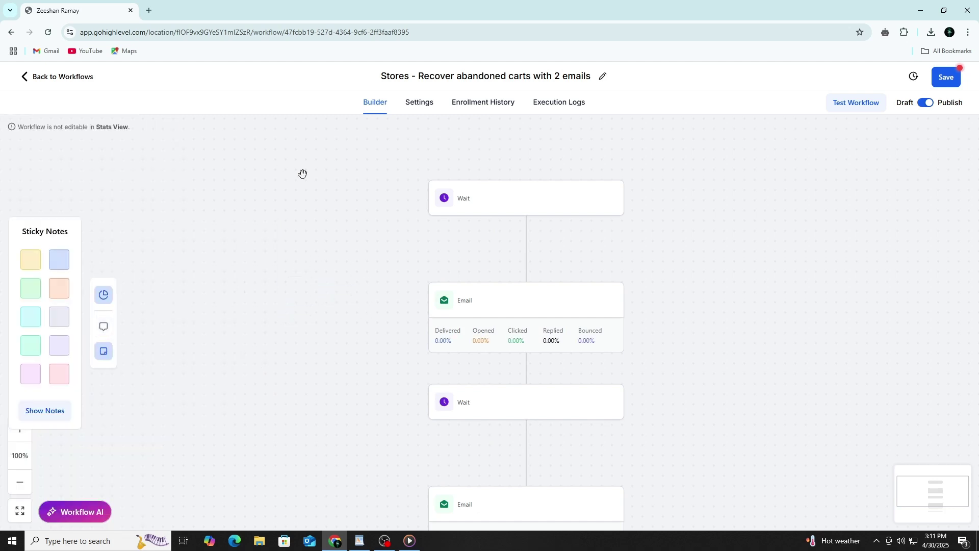
pyautogui.scroll(-2, 605, 350)
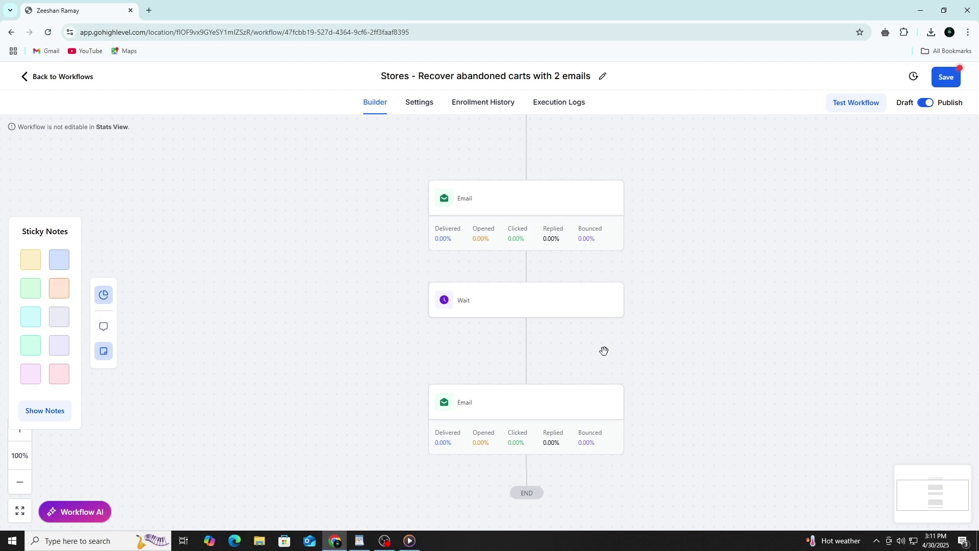
pyautogui.scroll(-7, 604, 351)
pyautogui.scroll(8, 604, 351)
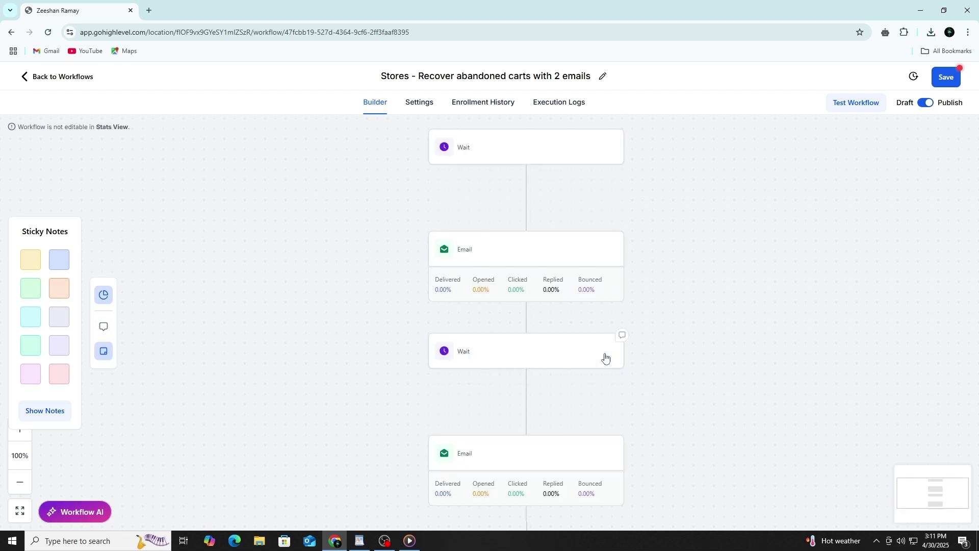
pyautogui.scroll(4, 605, 357)
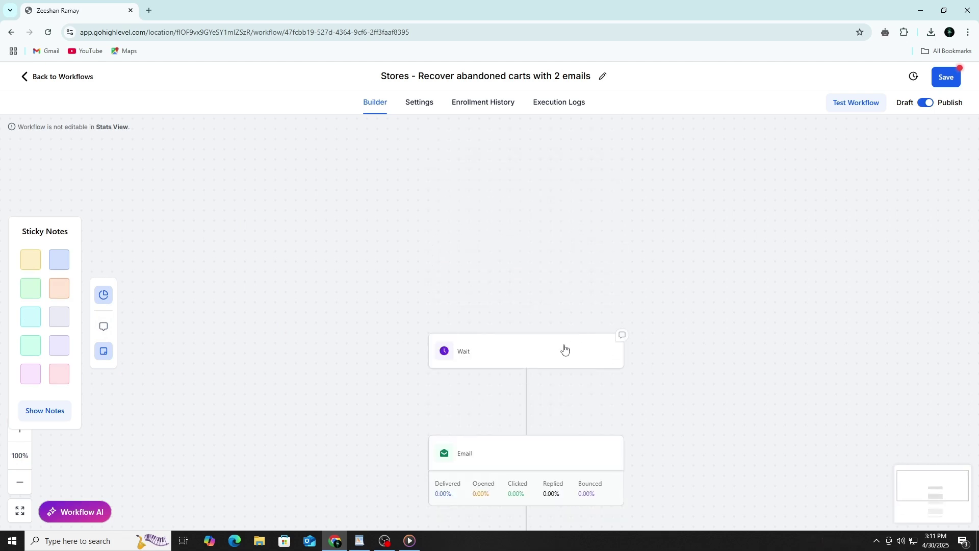
pyautogui.scroll(-1, 564, 349)
# Review the email step with subject 'We noticed you left something in your cart', then close it
pyautogui.click(516, 404)
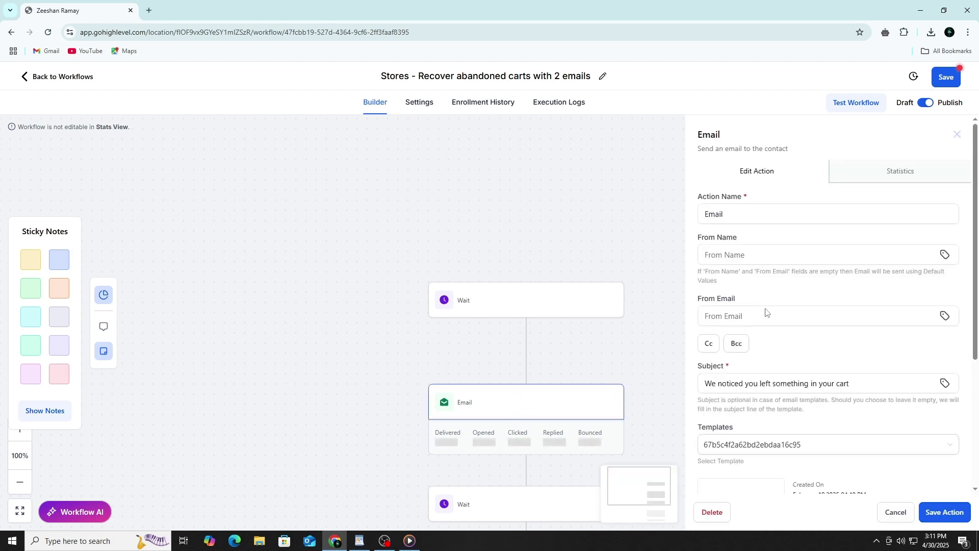
pyautogui.scroll(-4, 766, 312)
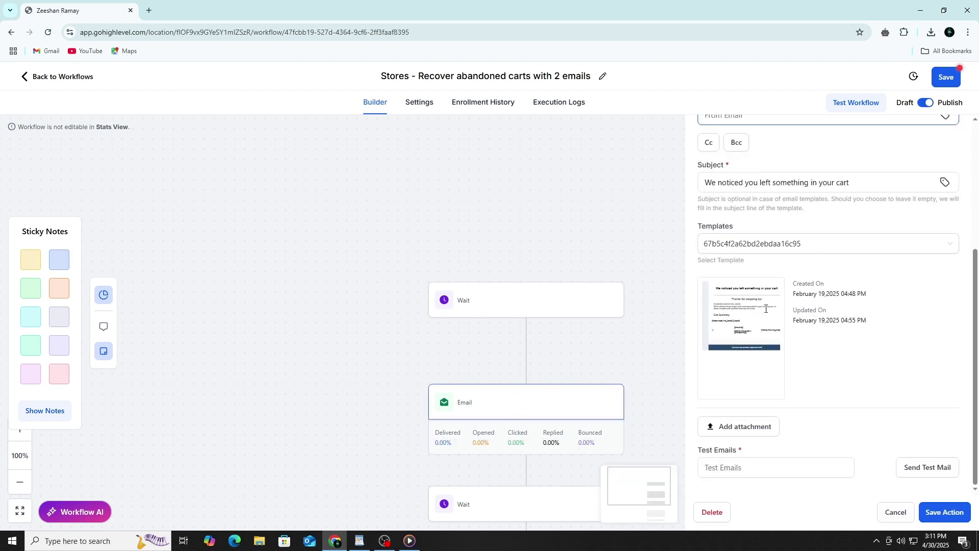
pyautogui.scroll(4, 766, 309)
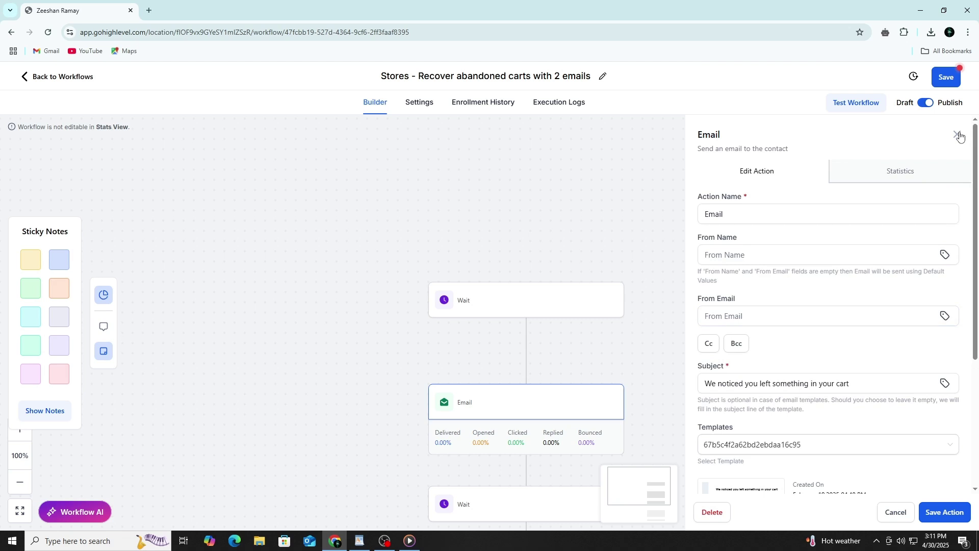
pyautogui.click(959, 136)
# Check the final email step's delivery statistics, all at 0.00%, then close the panel
pyautogui.scroll(-2, 786, 280)
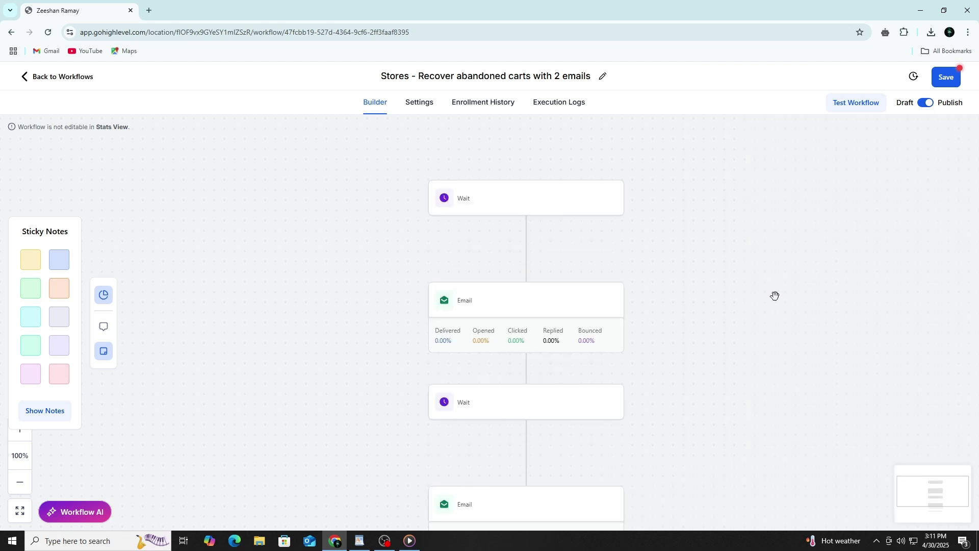
pyautogui.hscroll(1, 755, 287)
pyautogui.scroll(-1, 732, 278)
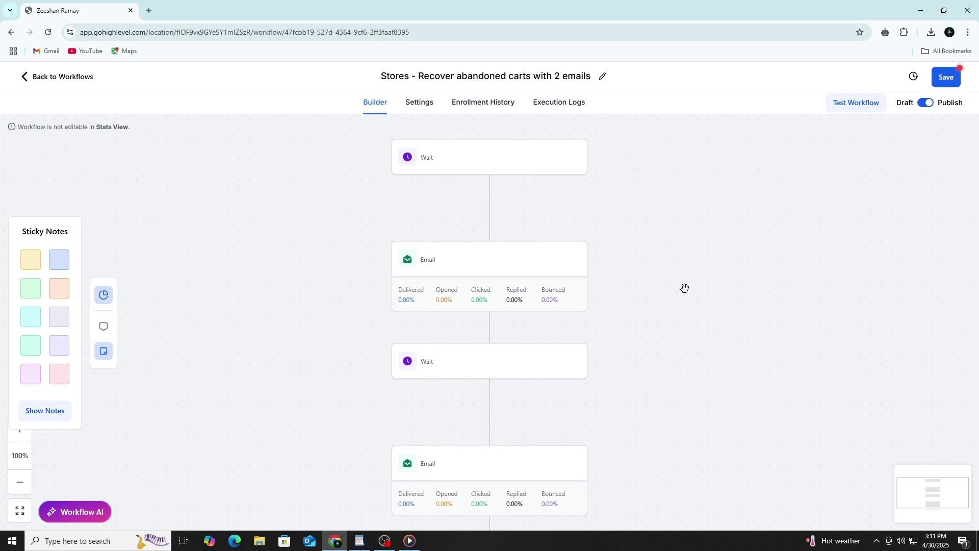
pyautogui.click(554, 464)
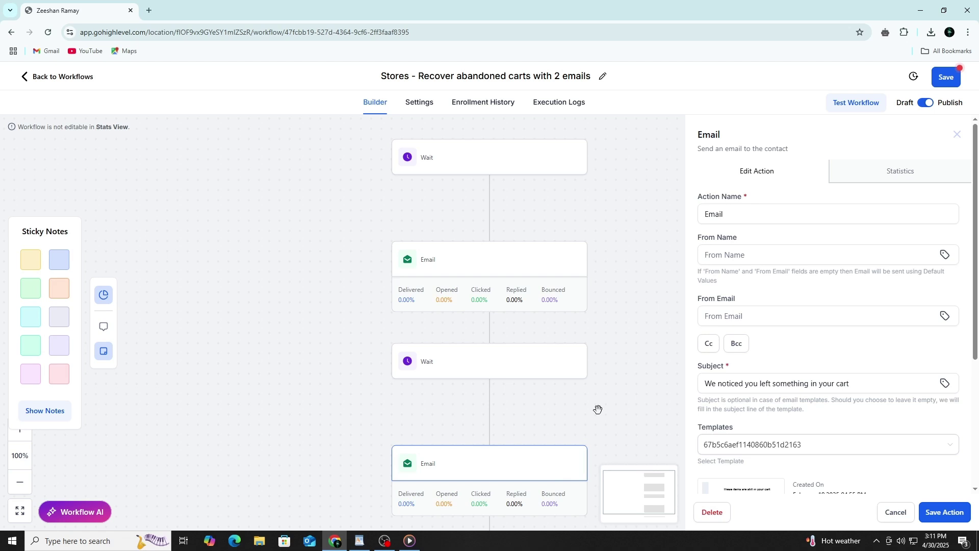
pyautogui.moveTo(654, 312); pyautogui.dragTo(653, 312)
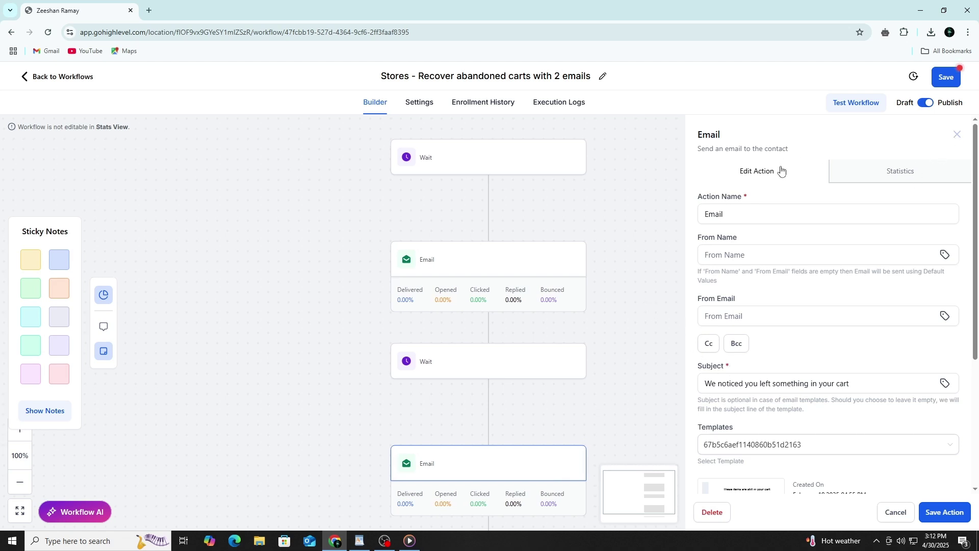
pyautogui.click(928, 171)
pyautogui.scroll(-5, 876, 255)
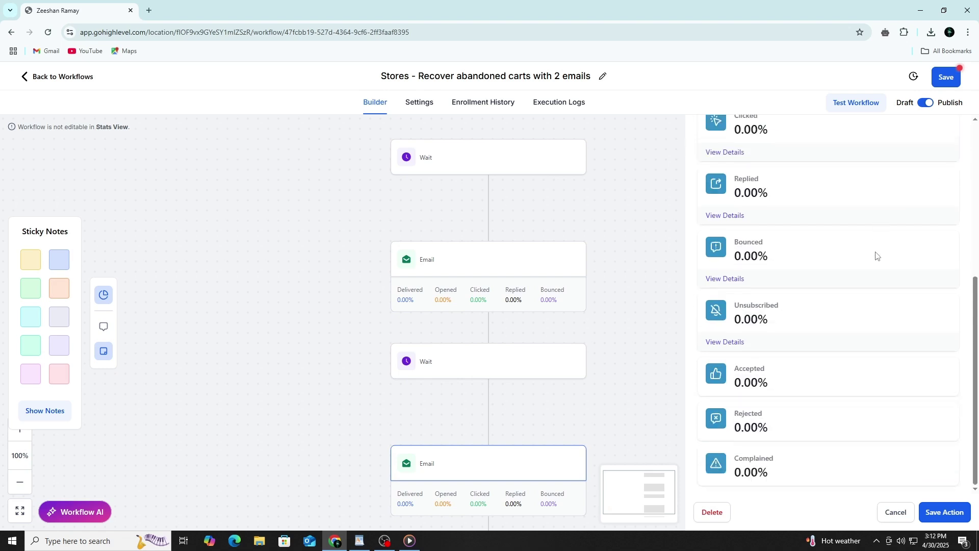
pyautogui.scroll(5, 876, 255)
pyautogui.click(953, 135)
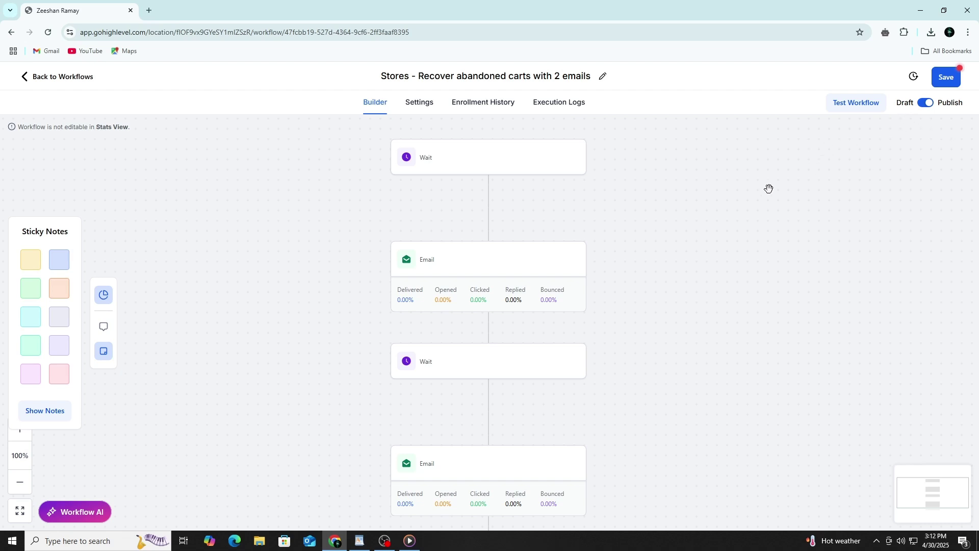
# Ask Workflow AI to describe this abandoned-cart workflow
pyautogui.moveTo(742, 276); pyautogui.dragTo(760, 193)
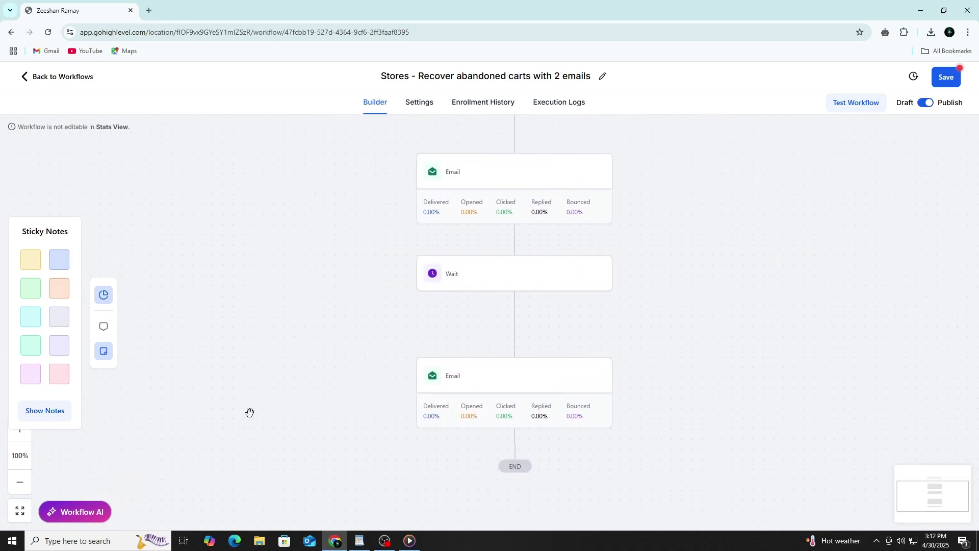
pyautogui.click(98, 510)
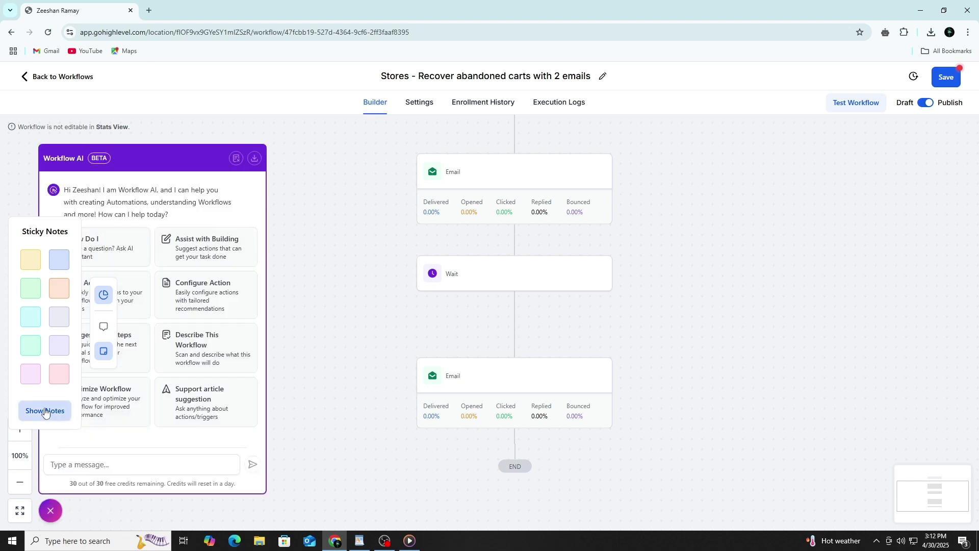
pyautogui.moveTo(44, 237); pyautogui.dragTo(84, 240)
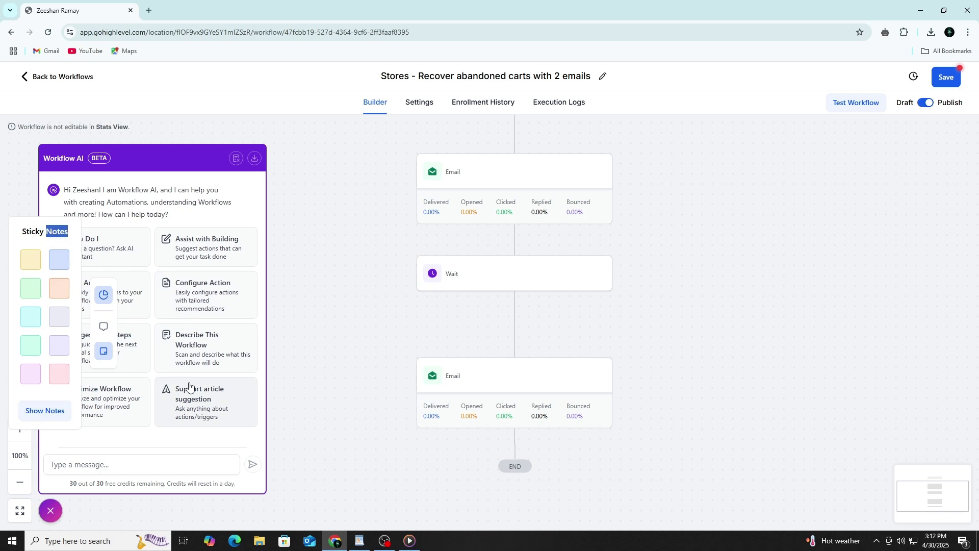
pyautogui.click(236, 349)
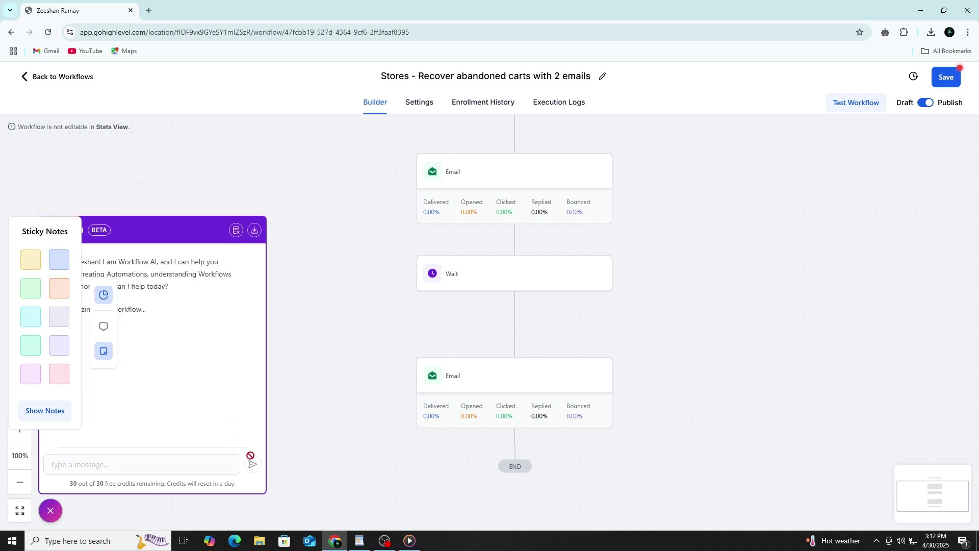
# Turn off stats view, close the Workflow AI chat, and save the workflow
pyautogui.click(102, 295)
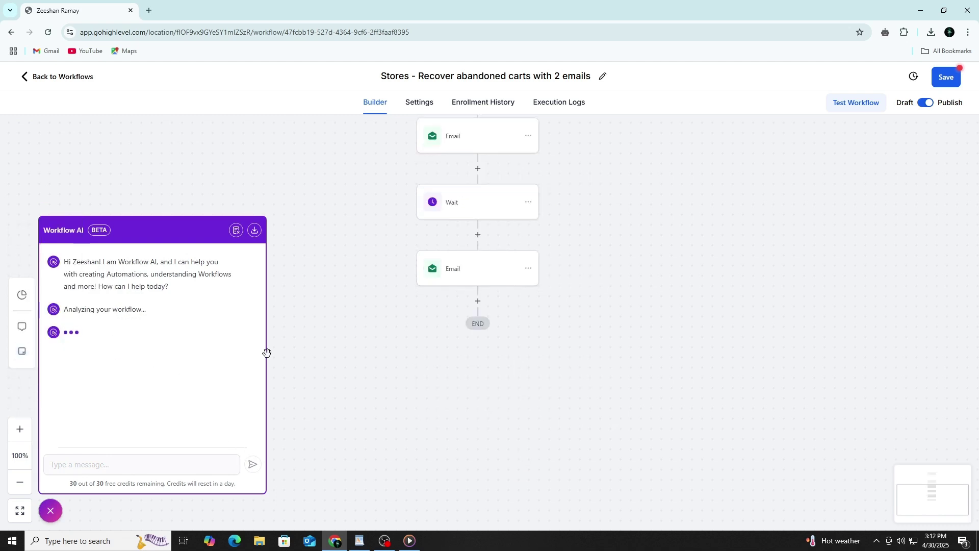
pyautogui.scroll(-3, 151, 313)
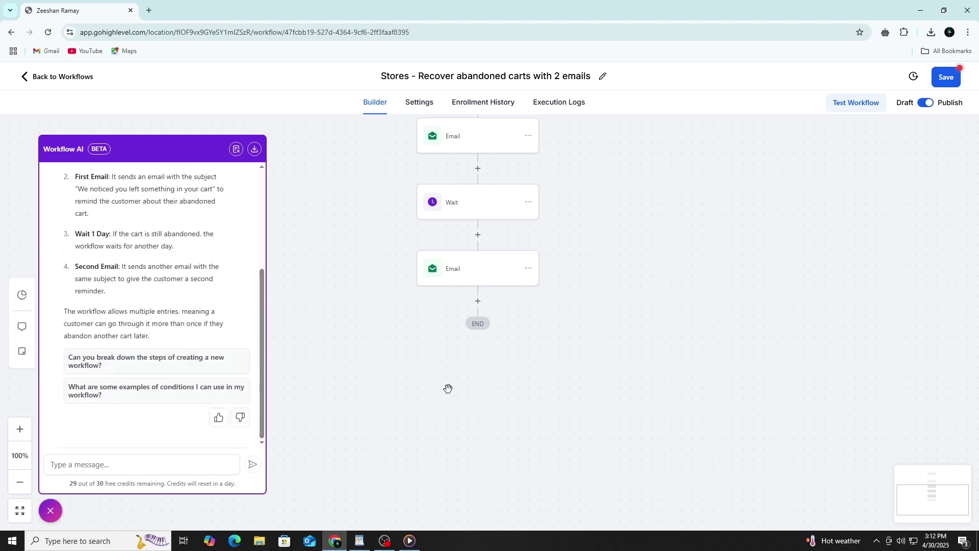
pyautogui.click(51, 511)
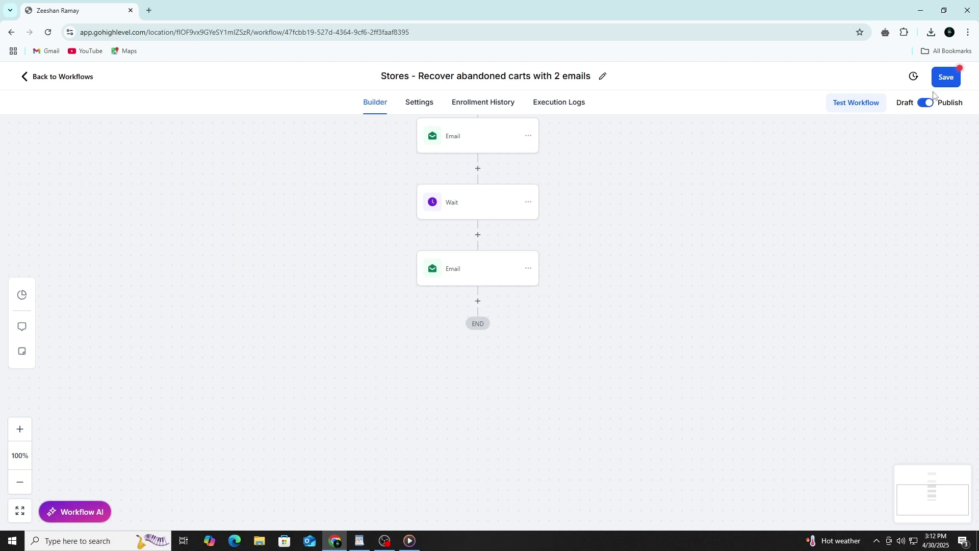
pyautogui.click(946, 81)
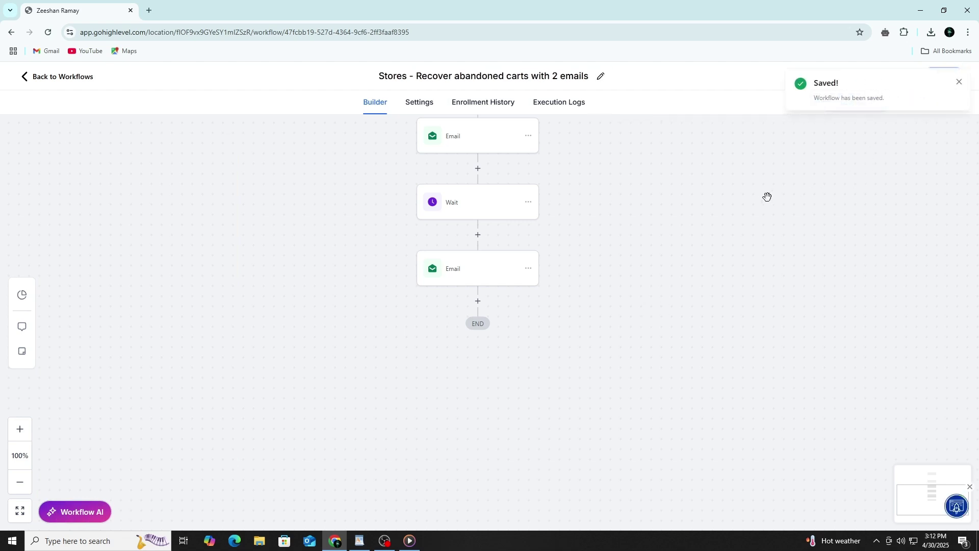